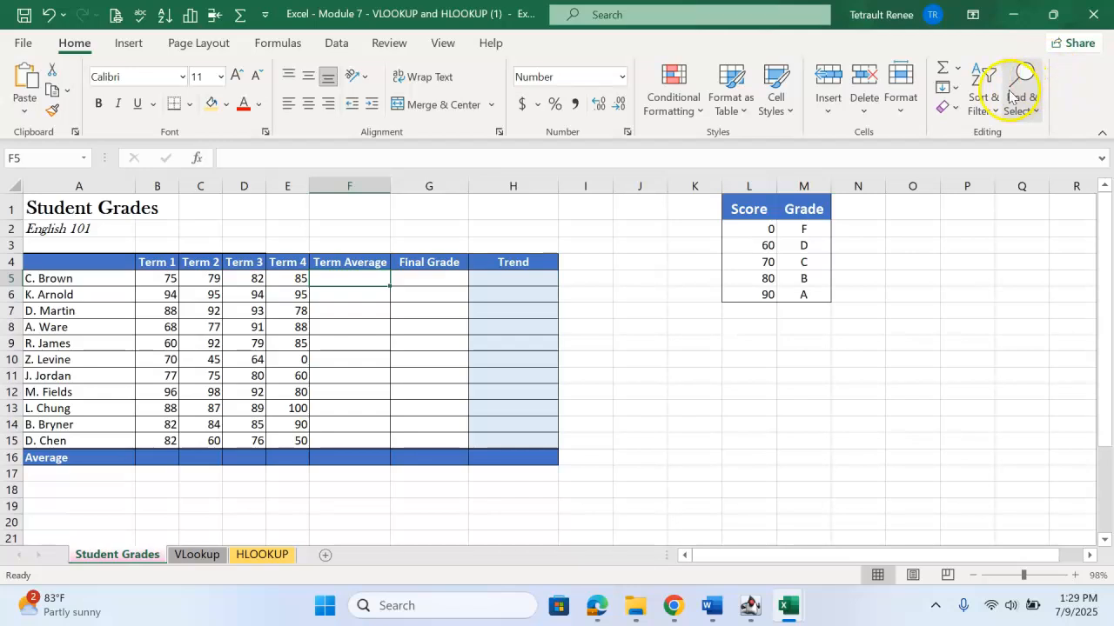
Average Term 1 to Term 4 (B5:E5) in F5 and fill the Term Average formula down through F15
left_click(958, 72)
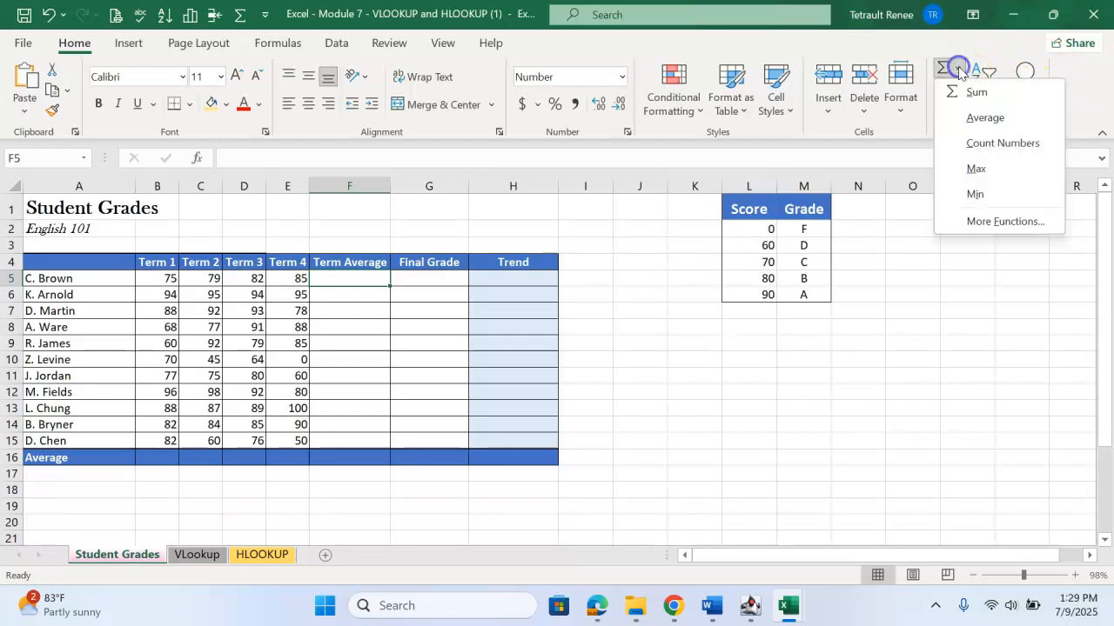
left_click(969, 118)
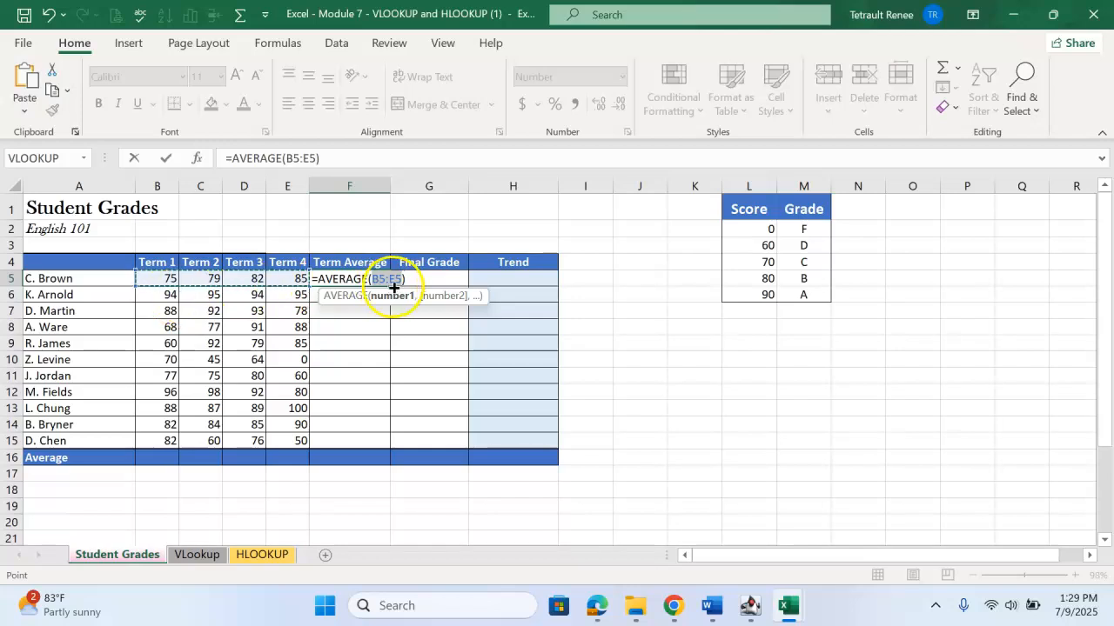
left_click(166, 157)
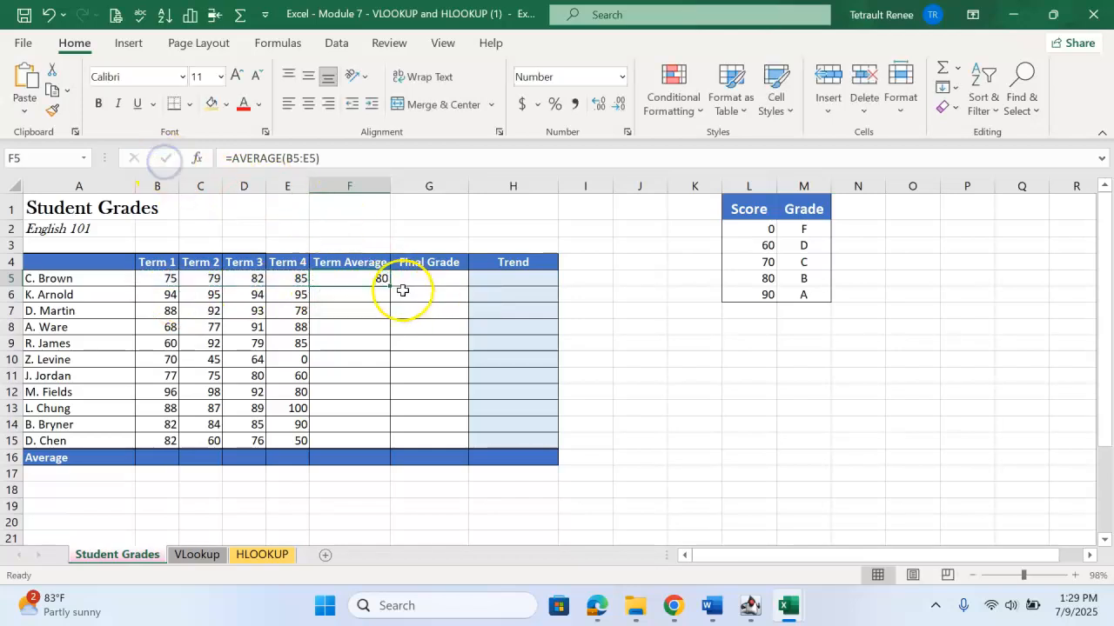
left_click_drag(390, 284, 357, 447)
Average the Term 1 scores (B5:B15) in B16 and fill the formula across the Average row through F16
left_click(155, 457)
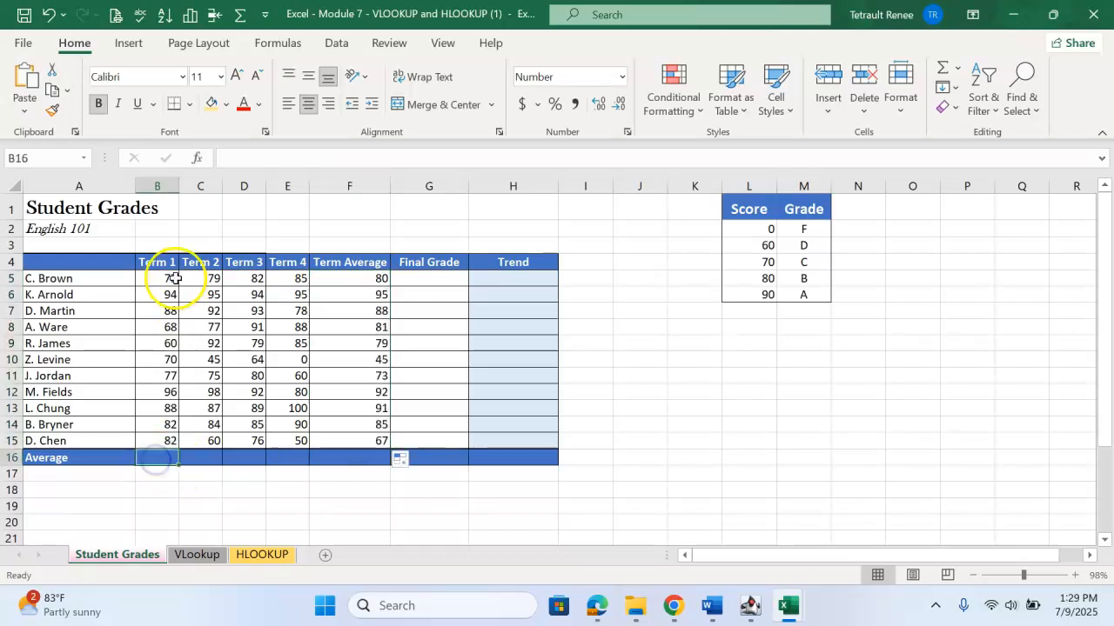
left_click(957, 72)
left_click(982, 117)
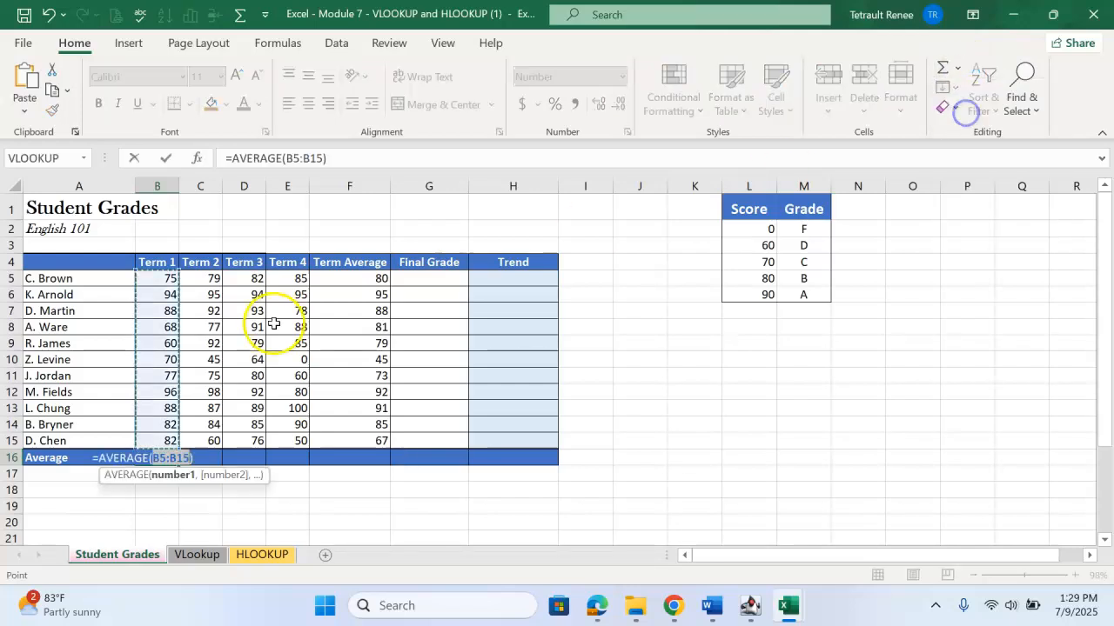
left_click(169, 157)
left_click_drag(179, 467, 385, 461)
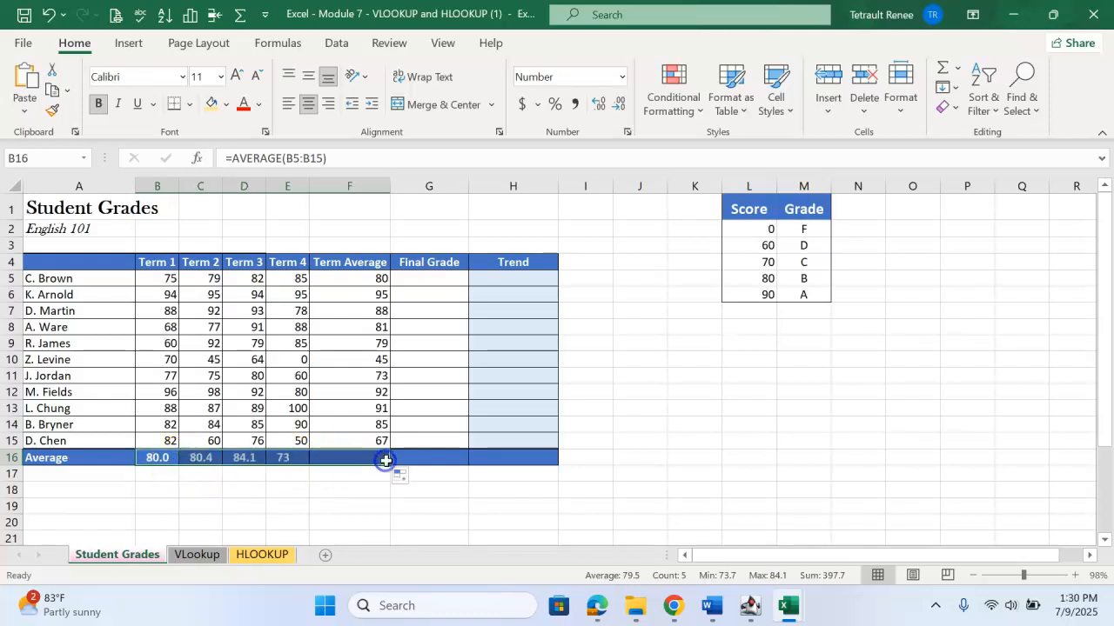
Right-align the averages in B16:F16 and display them with no decimal places
left_click_drag(165, 462, 375, 464)
left_click(329, 105)
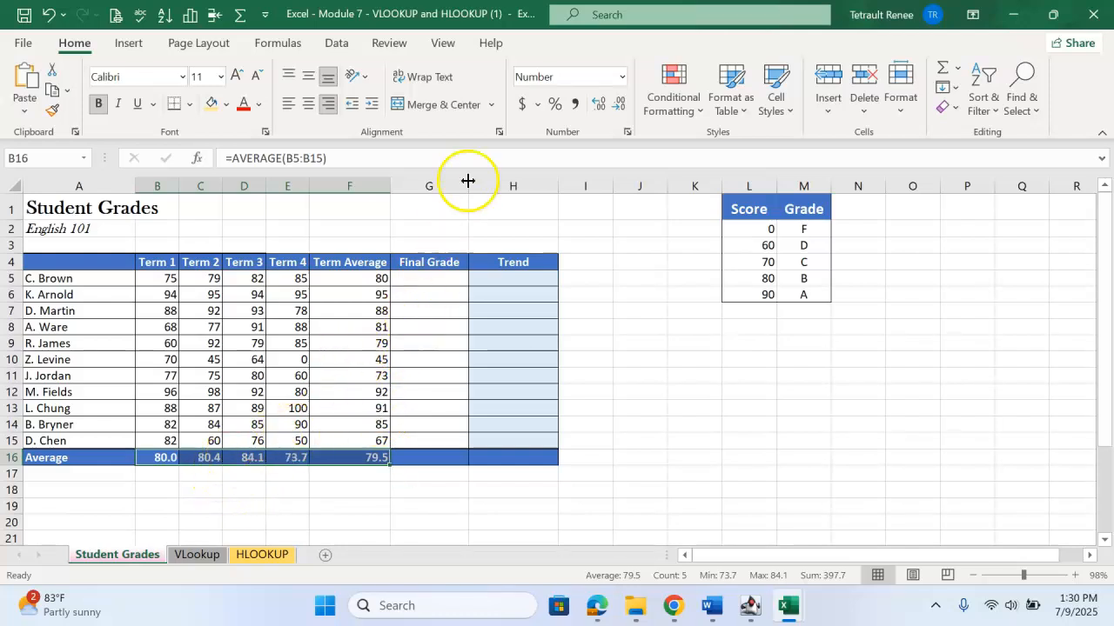
left_click(620, 105)
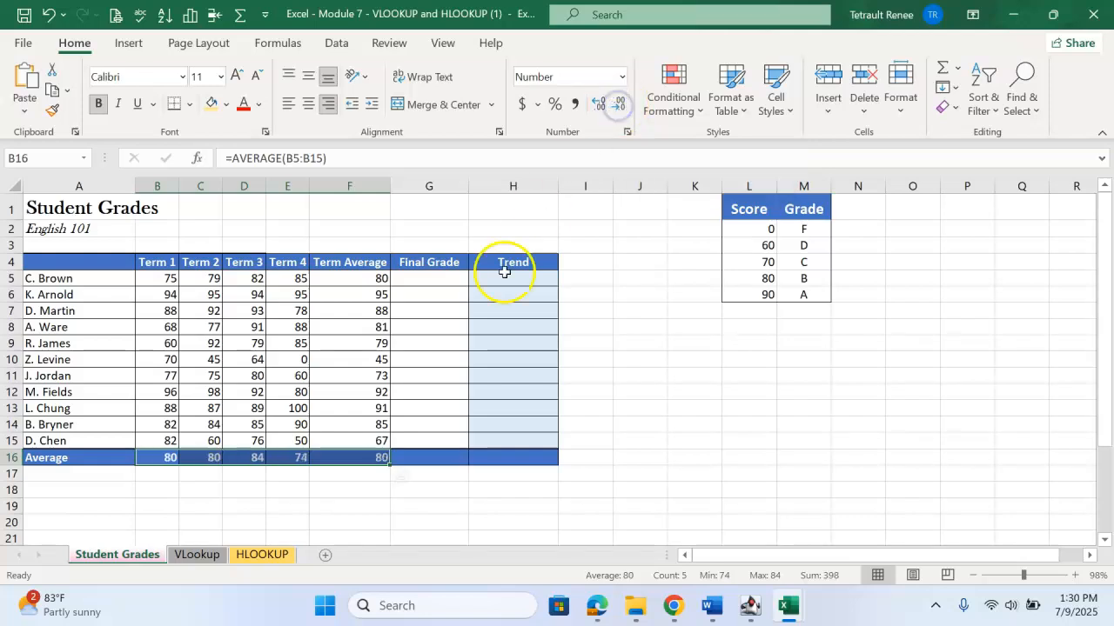
Insert a line sparkline in H5 from data range B5:E5 and show its markers
left_click(441, 278)
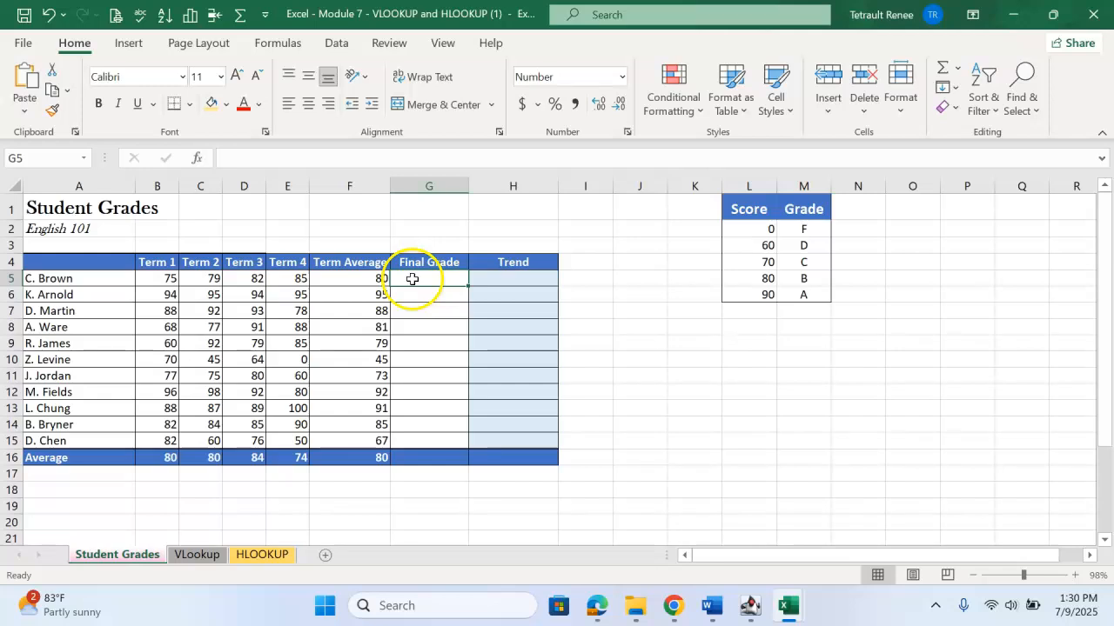
left_click(520, 280)
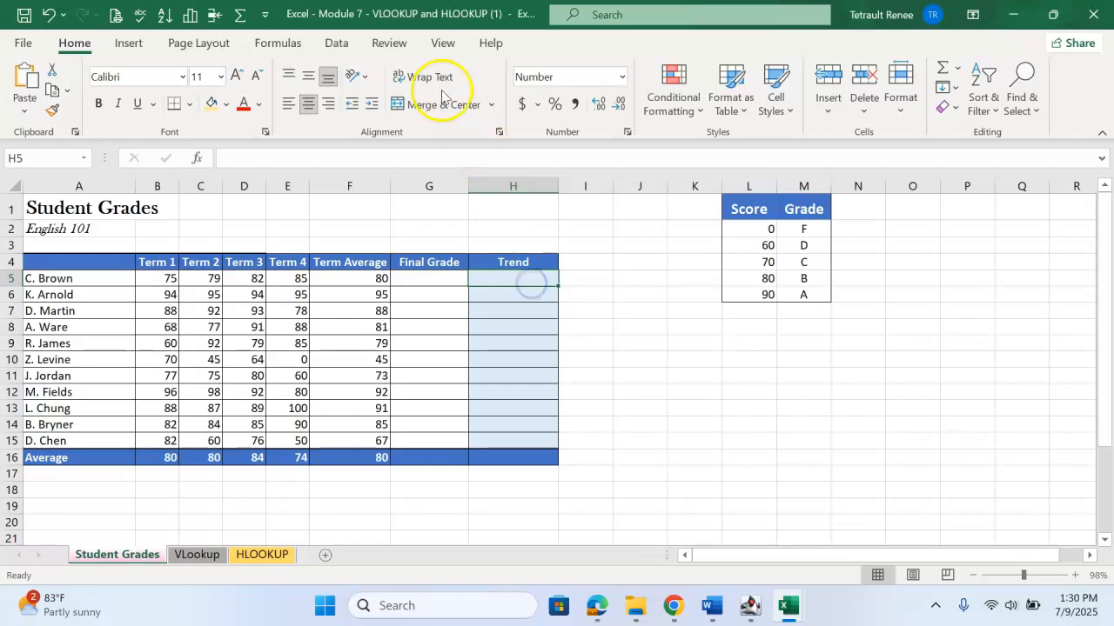
left_click(132, 43)
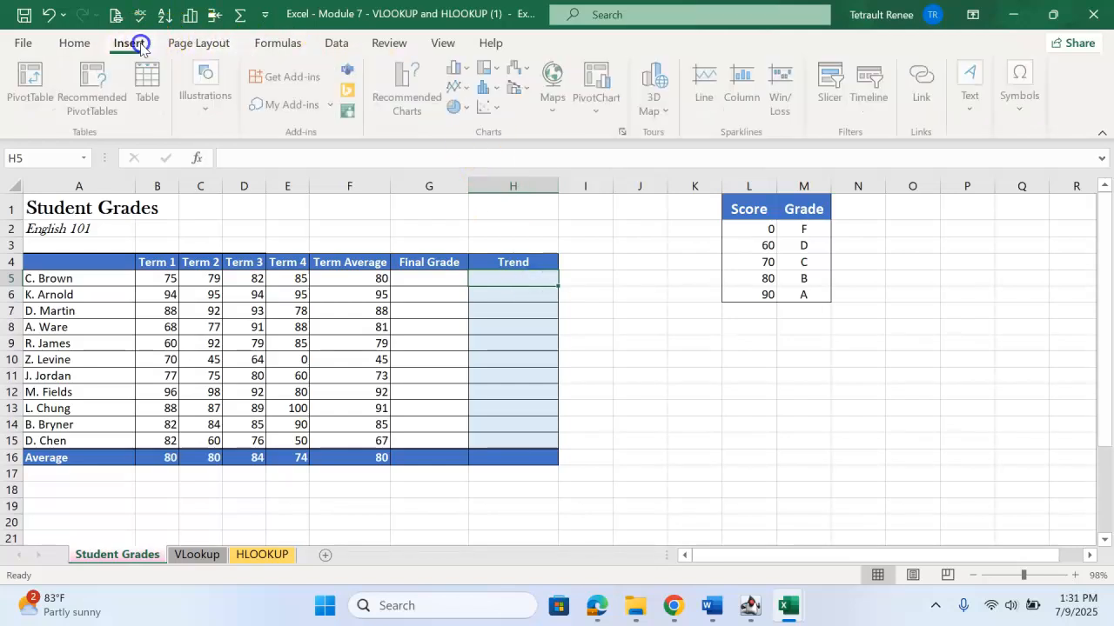
left_click(701, 96)
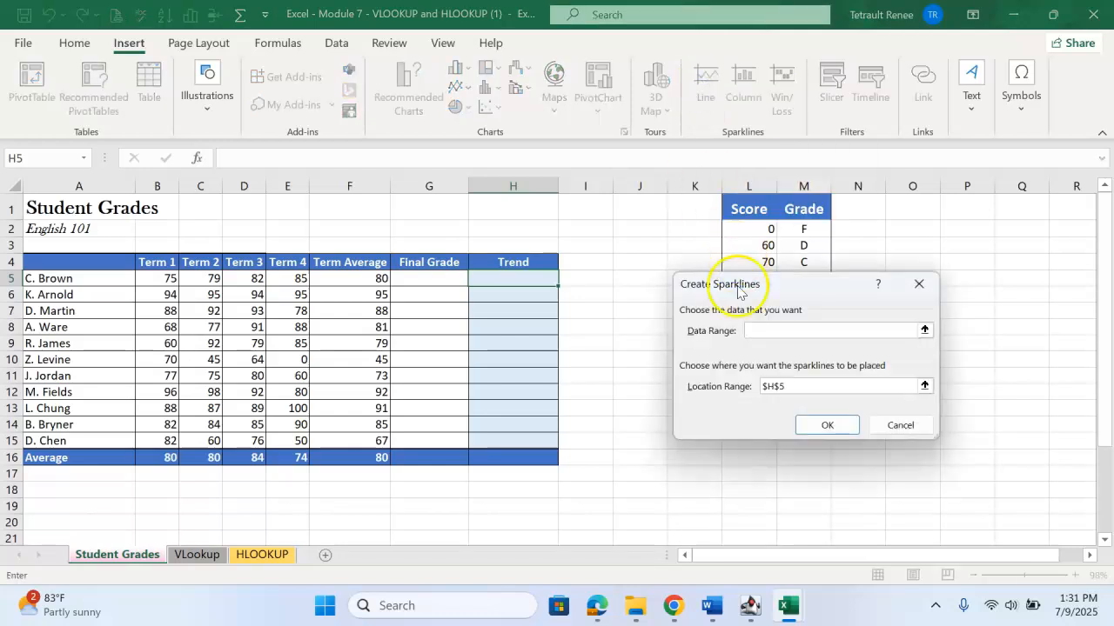
left_click_drag(153, 277, 292, 278)
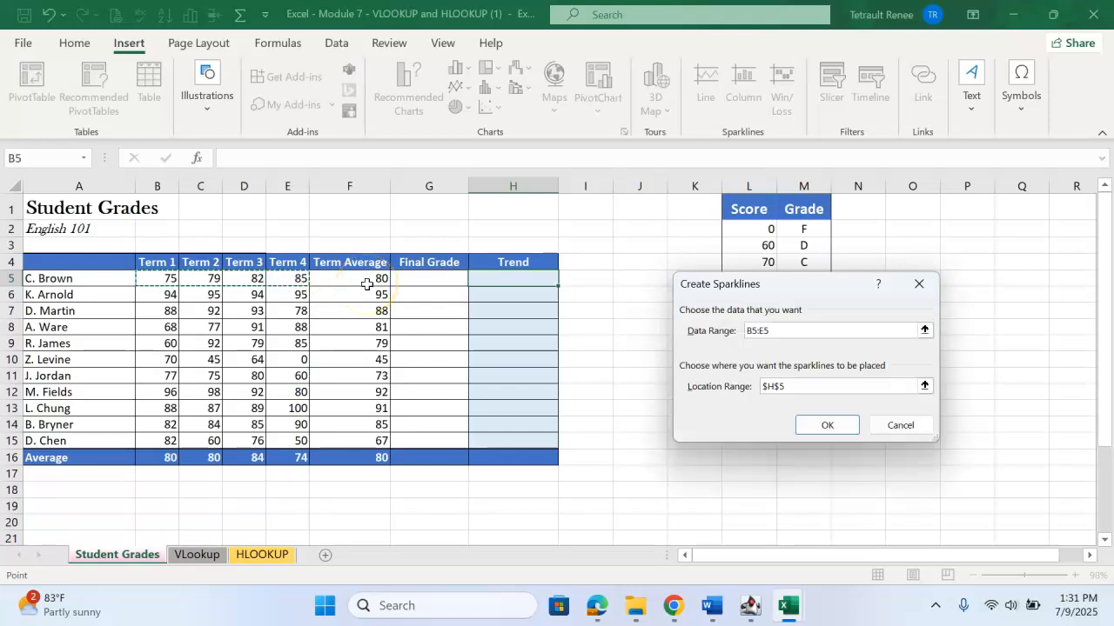
left_click(790, 336)
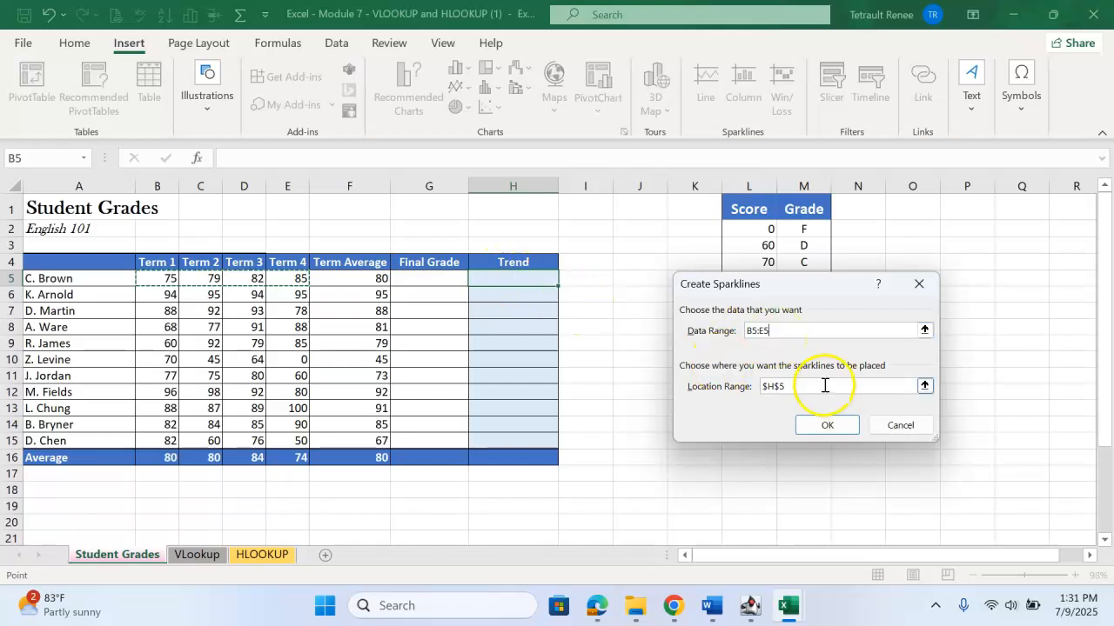
left_click(823, 425)
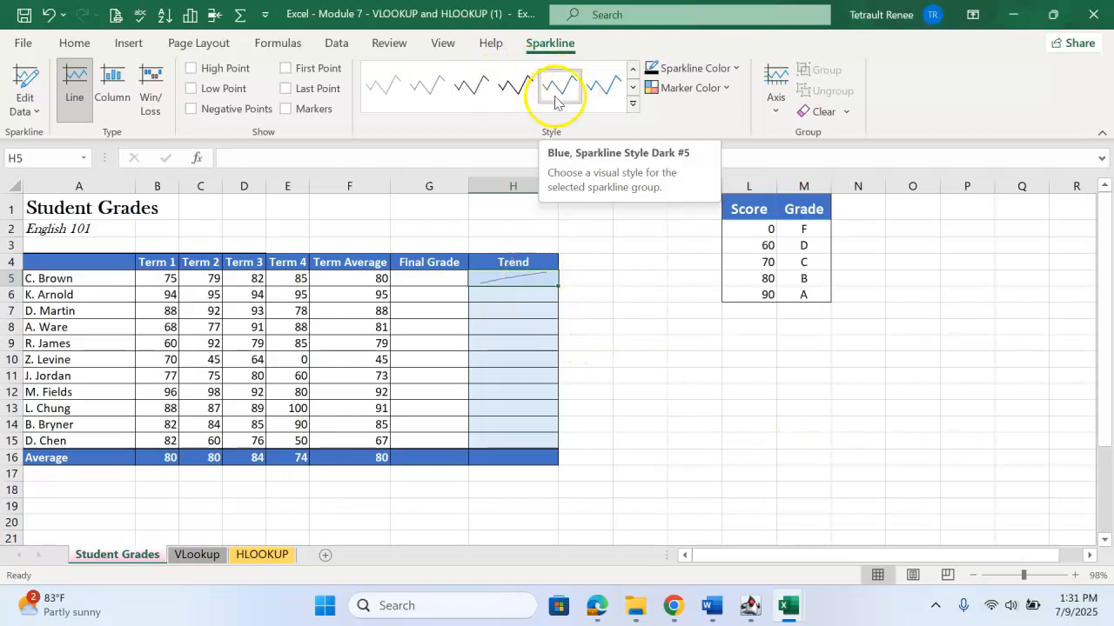
left_click(291, 112)
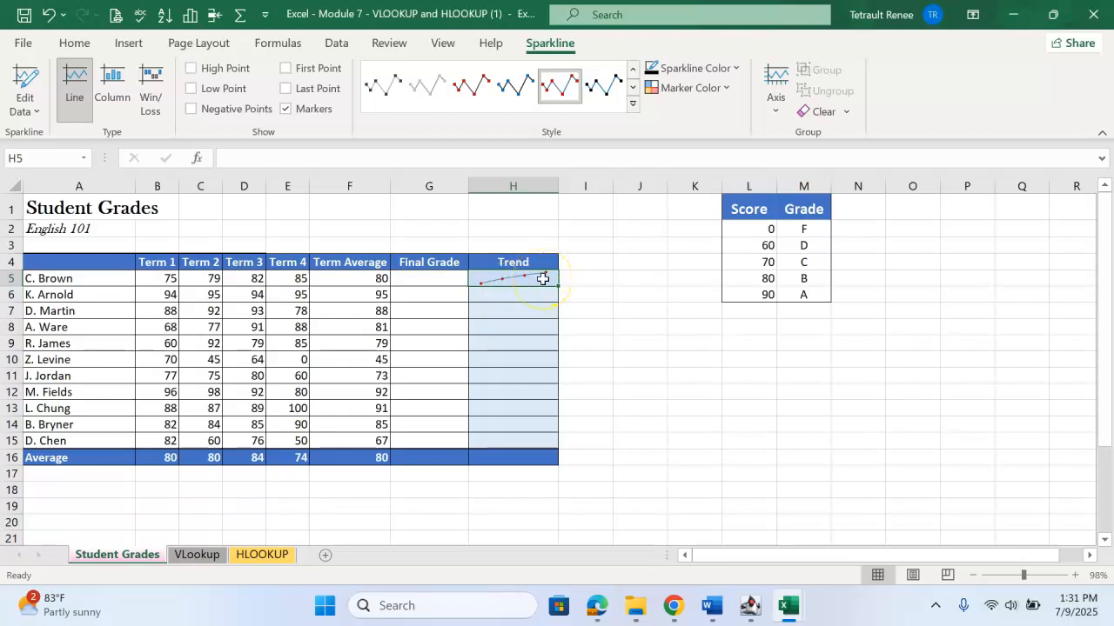
Try highlighting the high and low points of the H5 sparkline with another style, and turn both highlights off again
left_click(191, 69)
left_click(633, 103)
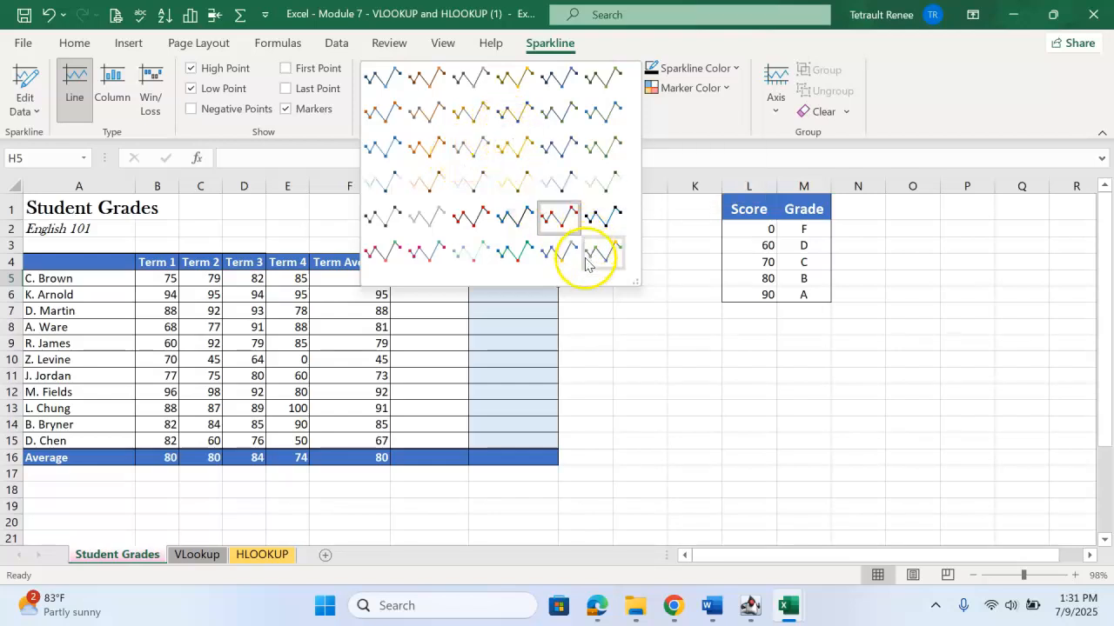
left_click(513, 252)
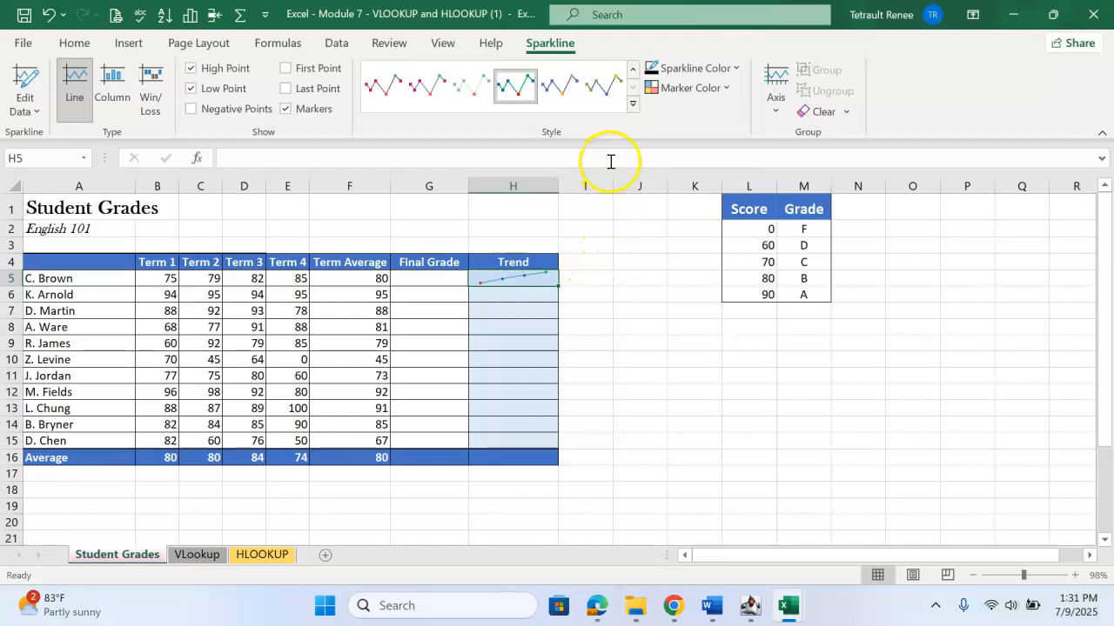
left_click(219, 95)
left_click(207, 77)
Apply Sparkline Style Dark #5 to the H5 sparkline and fill it down the Trend column through H15
left_click(632, 103)
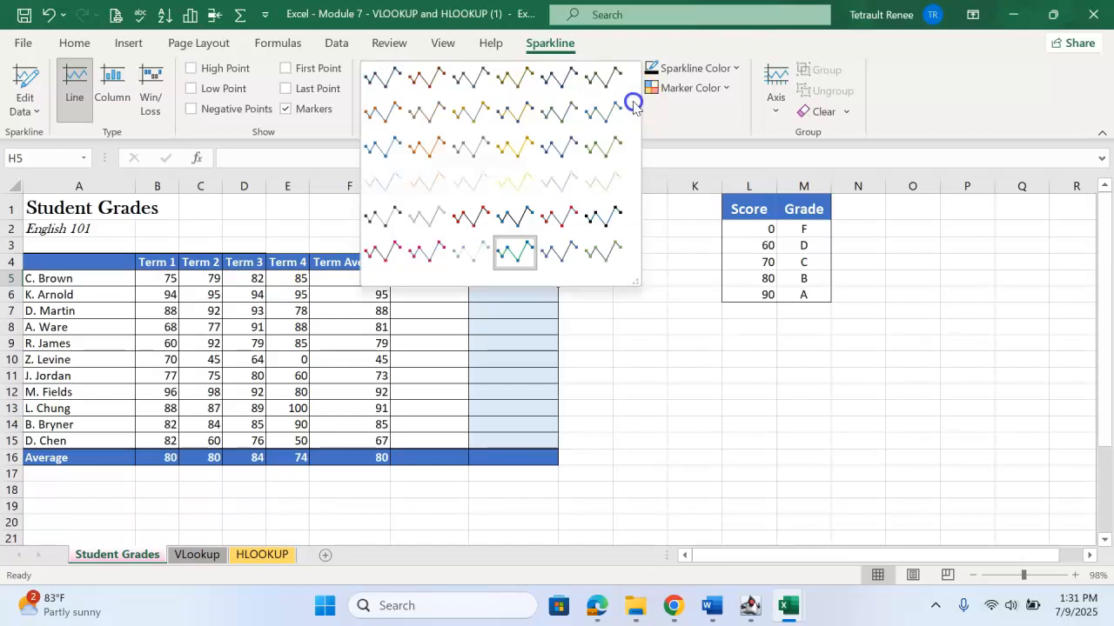
left_click(563, 213)
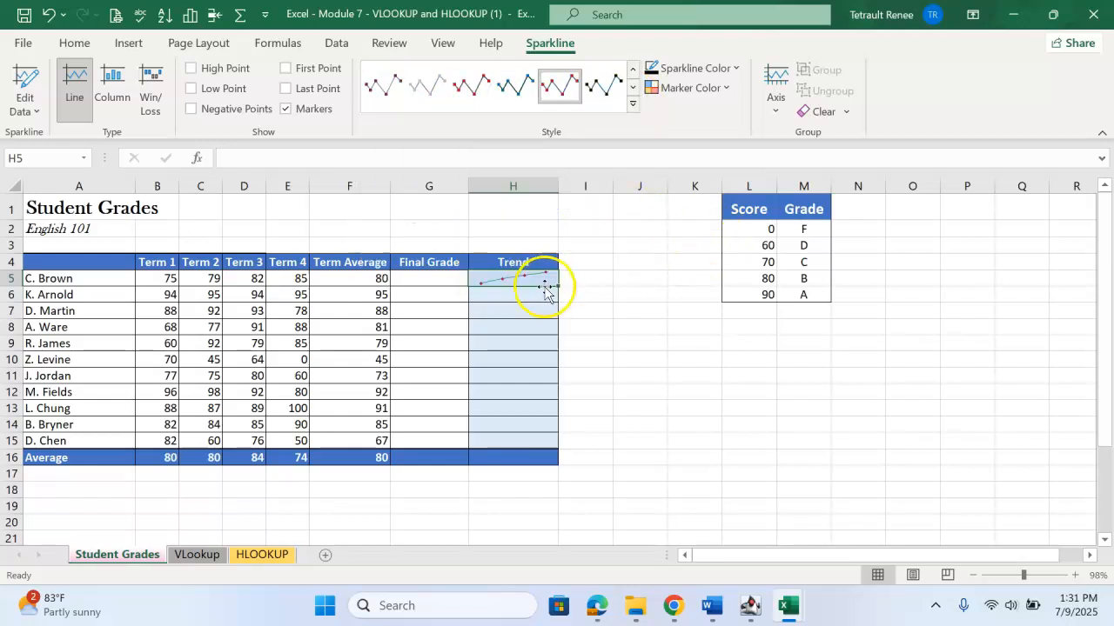
left_click_drag(556, 288, 539, 446)
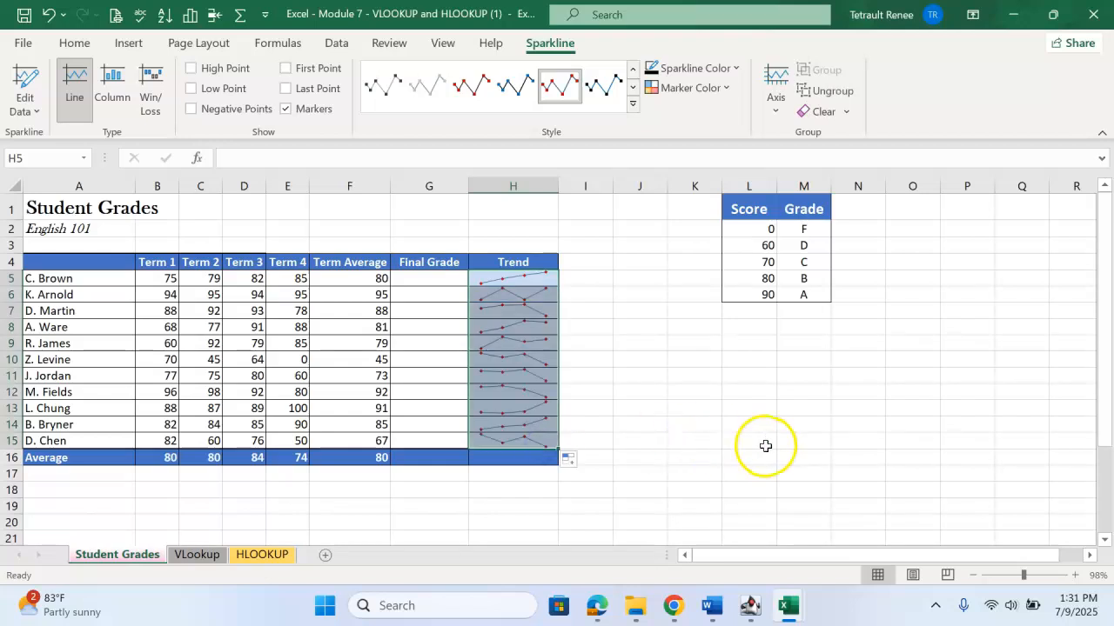
Name the score and grade lookup range L2:M6, without its header row, grade1
left_click(414, 279)
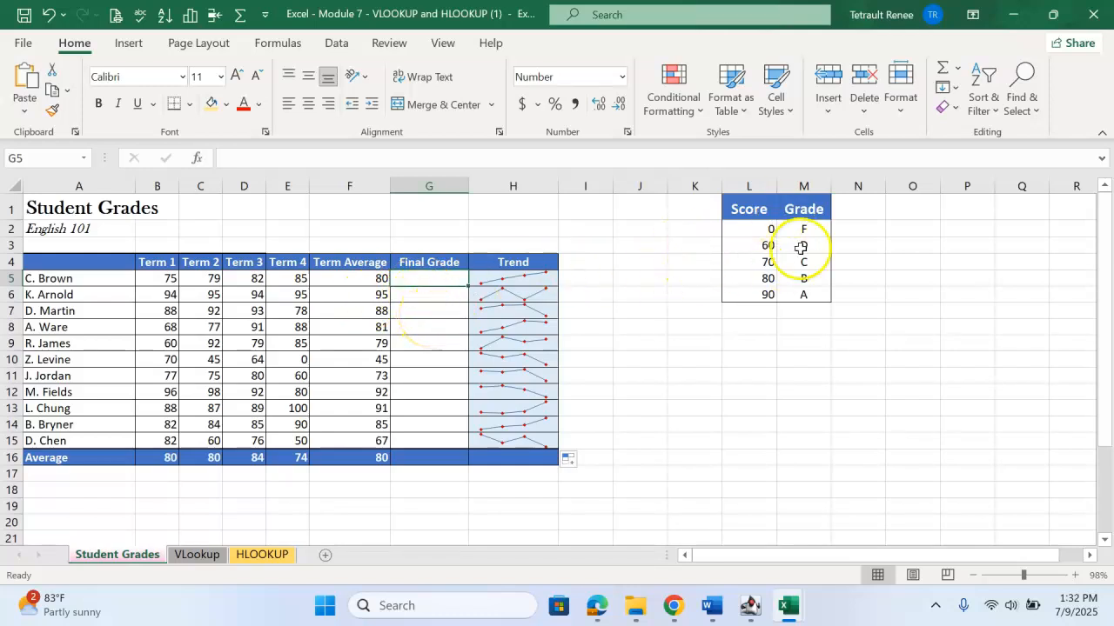
left_click_drag(756, 228, 797, 297)
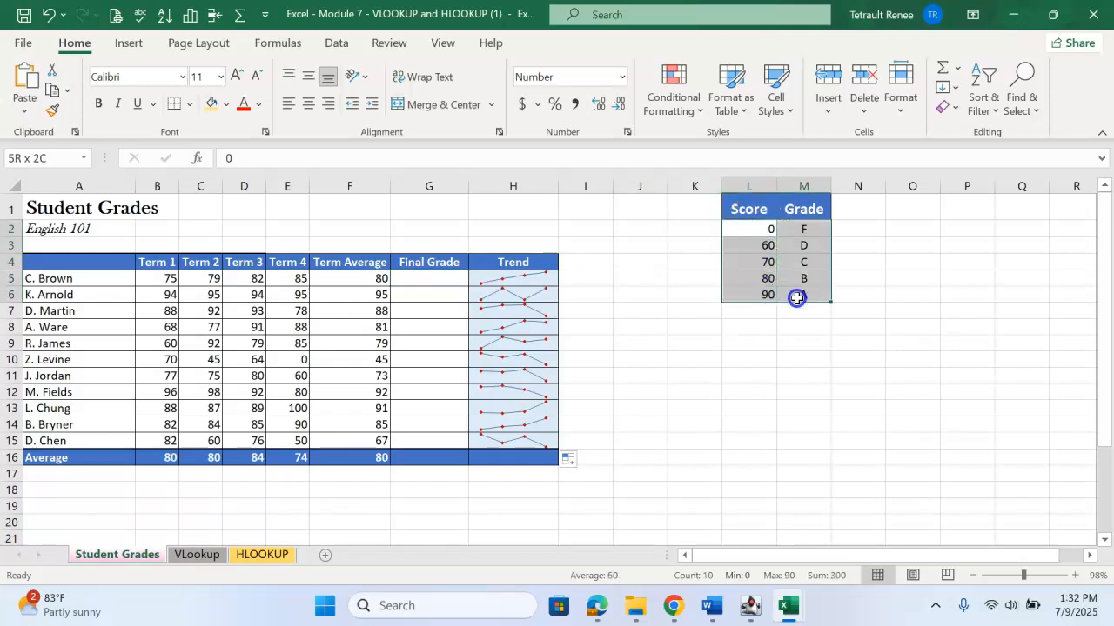
left_click_drag(753, 209, 811, 306)
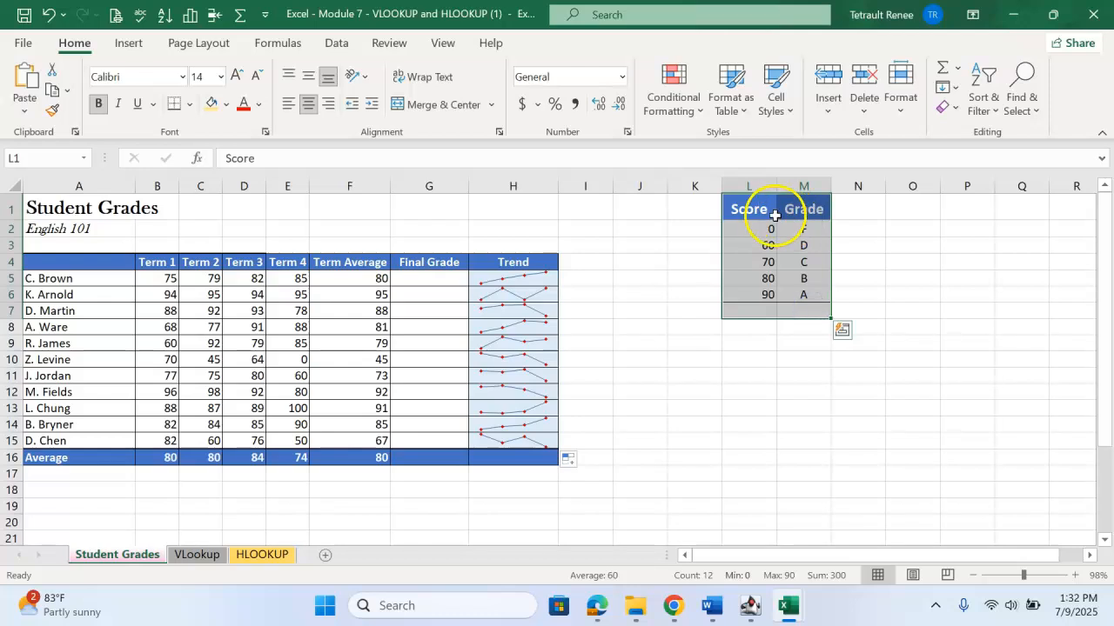
left_click(763, 212)
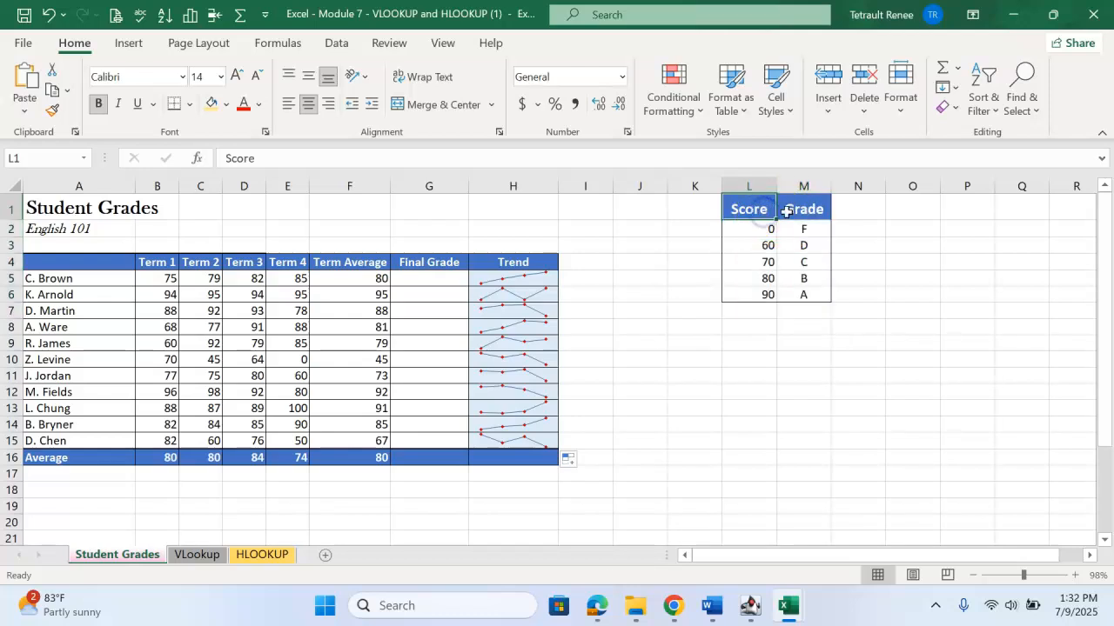
left_click_drag(755, 229, 803, 295)
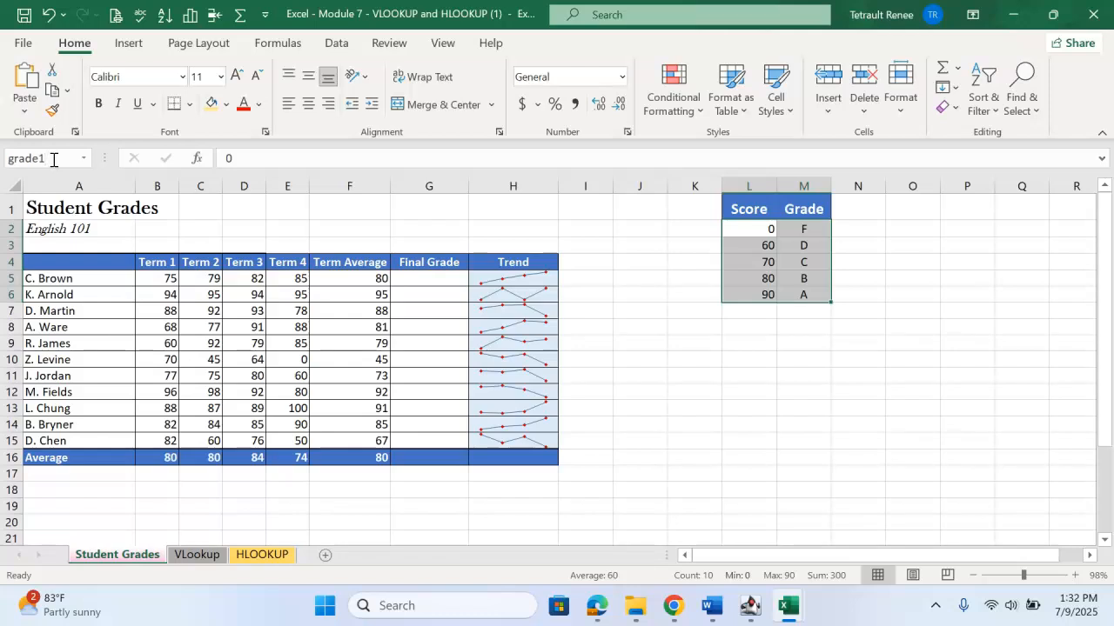
Insert a VLOOKUP function in the first Final Grade cell, G5, with F5 as the lookup value
left_click(423, 276)
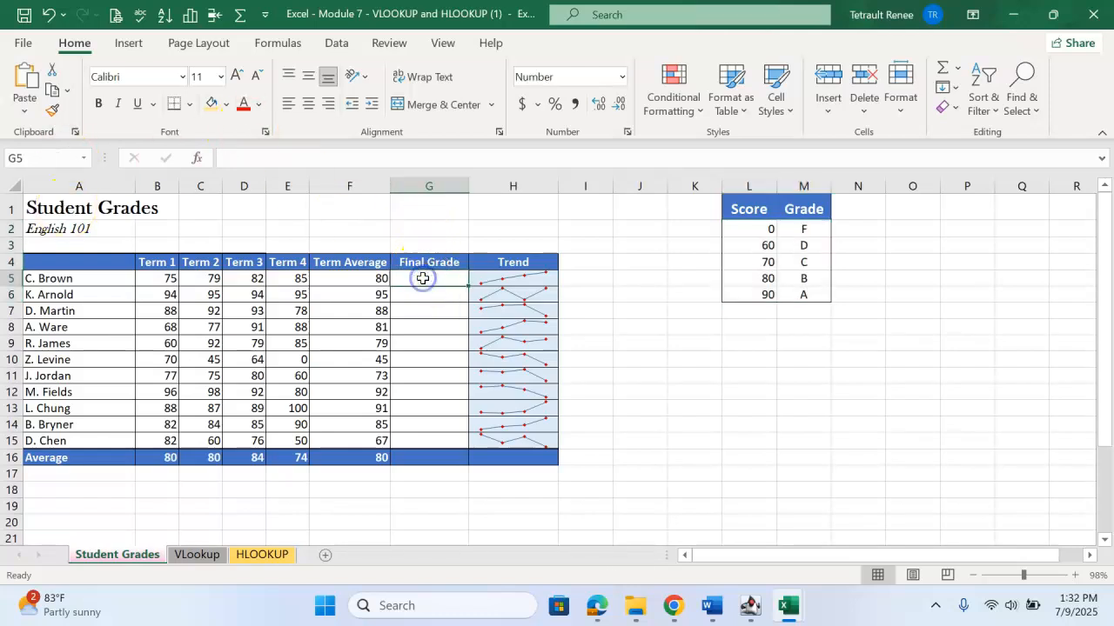
left_click(280, 50)
left_click(329, 91)
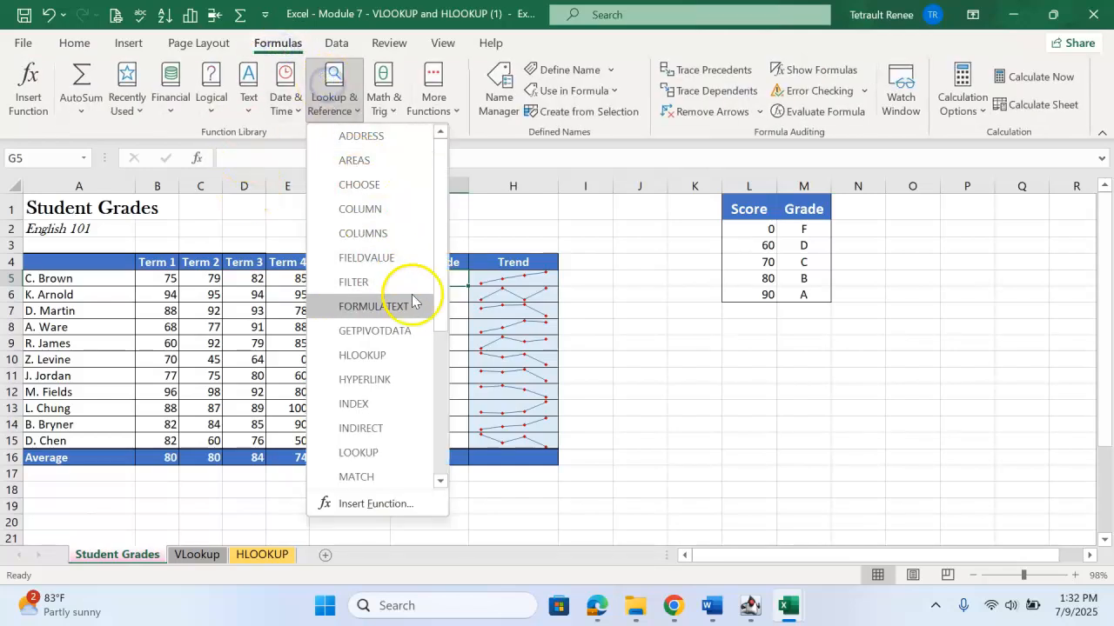
left_click_drag(436, 313, 450, 472)
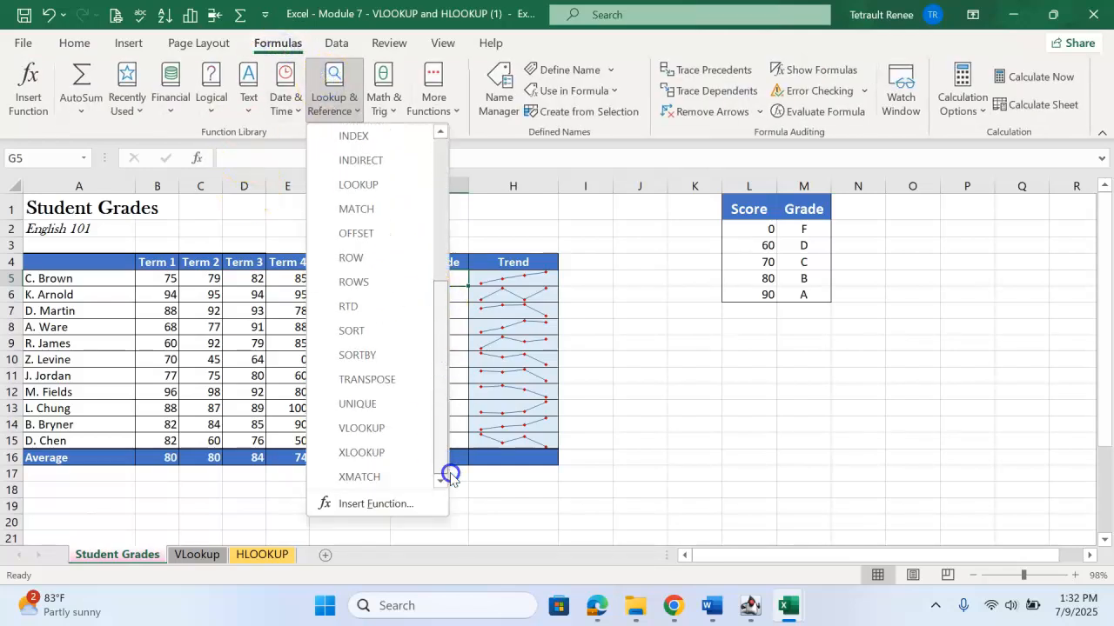
left_click(376, 428)
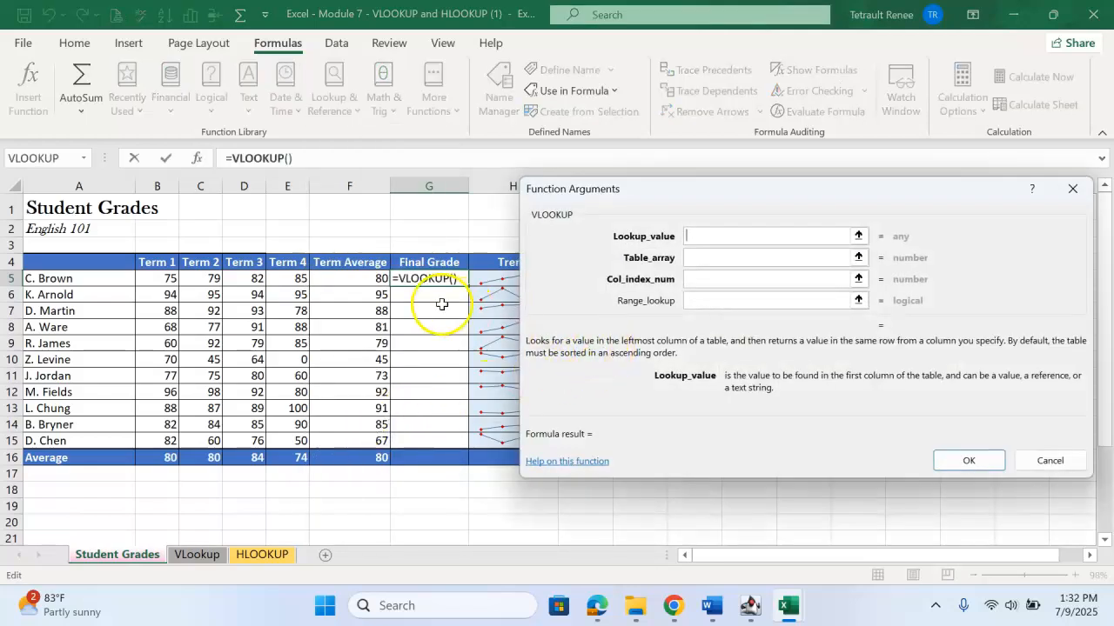
left_click(341, 281)
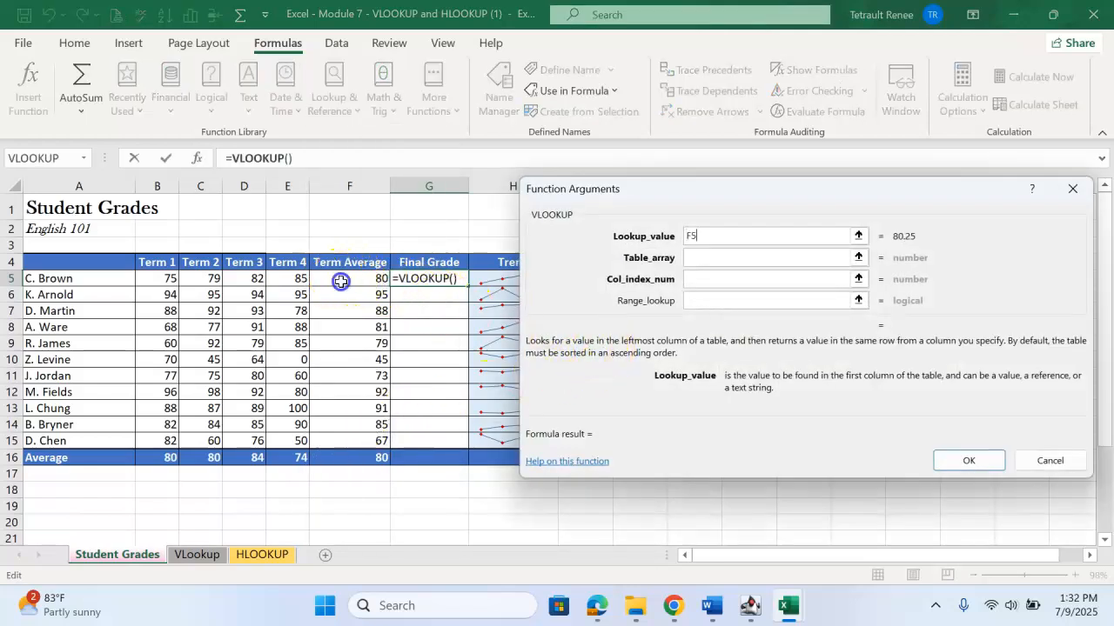
Set the VLOOKUP table array to grade1 and the column index to 2, and fill the formula down through G15
left_click(713, 259)
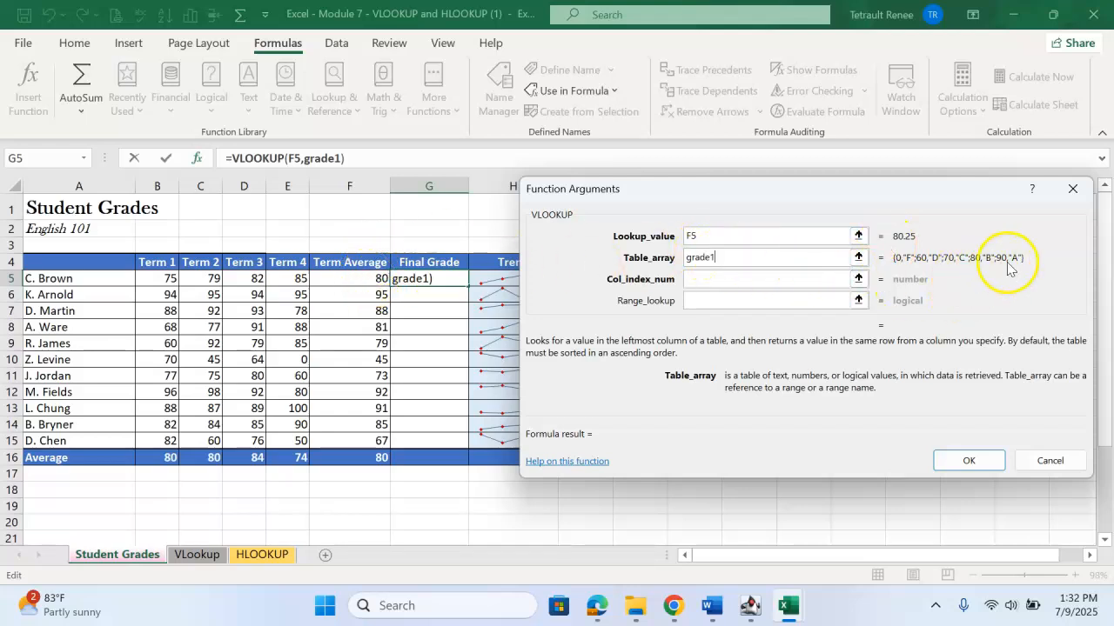
left_click(790, 279)
left_click_drag(830, 201, 433, 117)
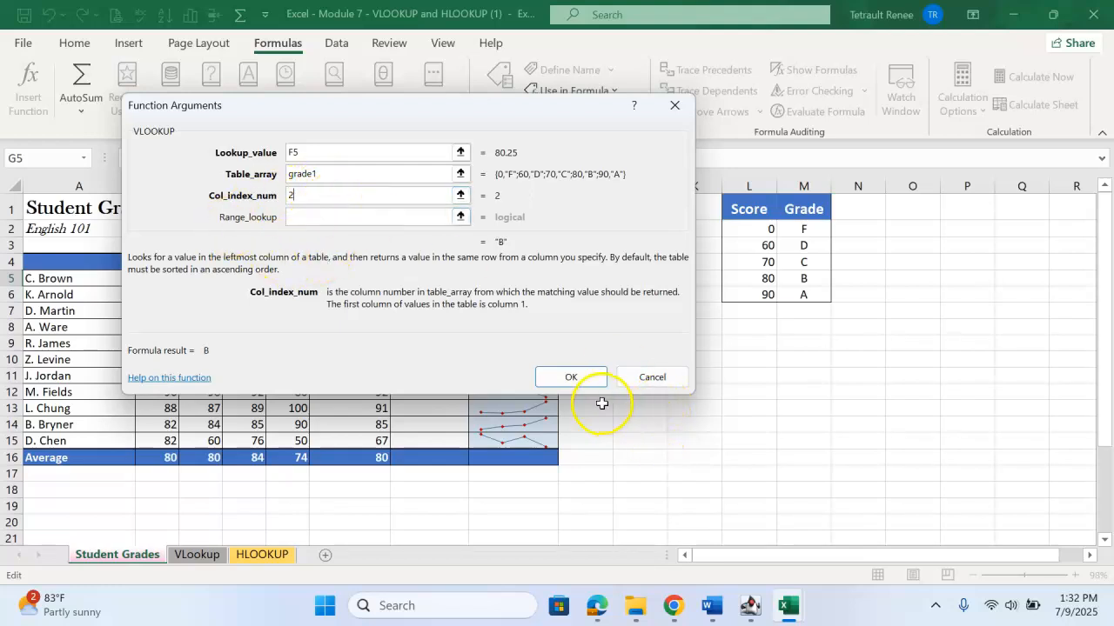
left_click(586, 379)
left_click_drag(468, 286, 441, 440)
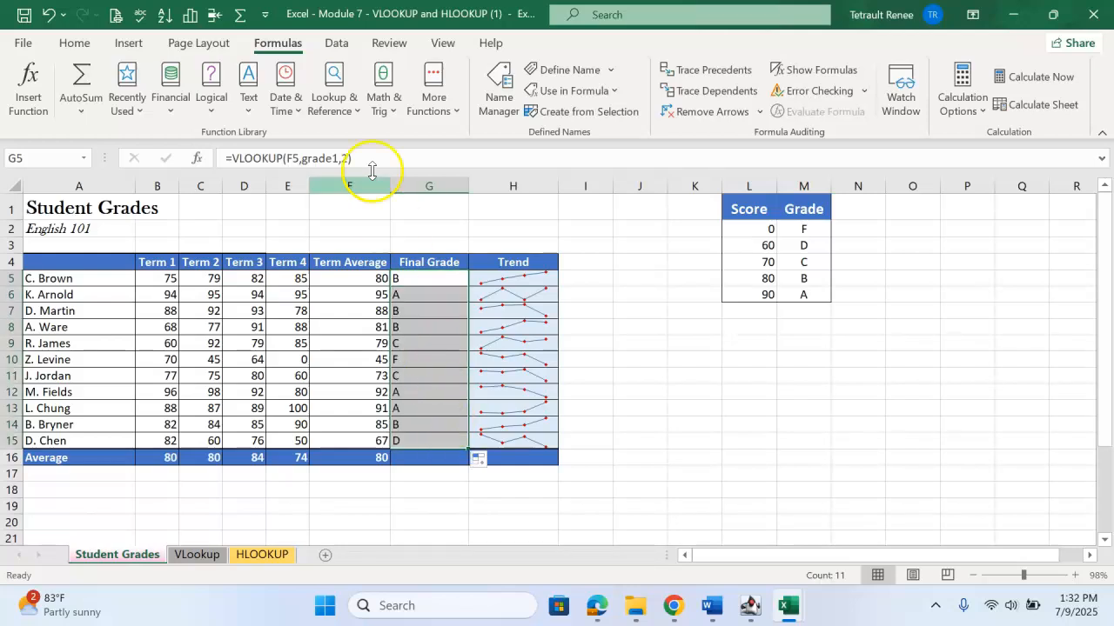
left_click(75, 43)
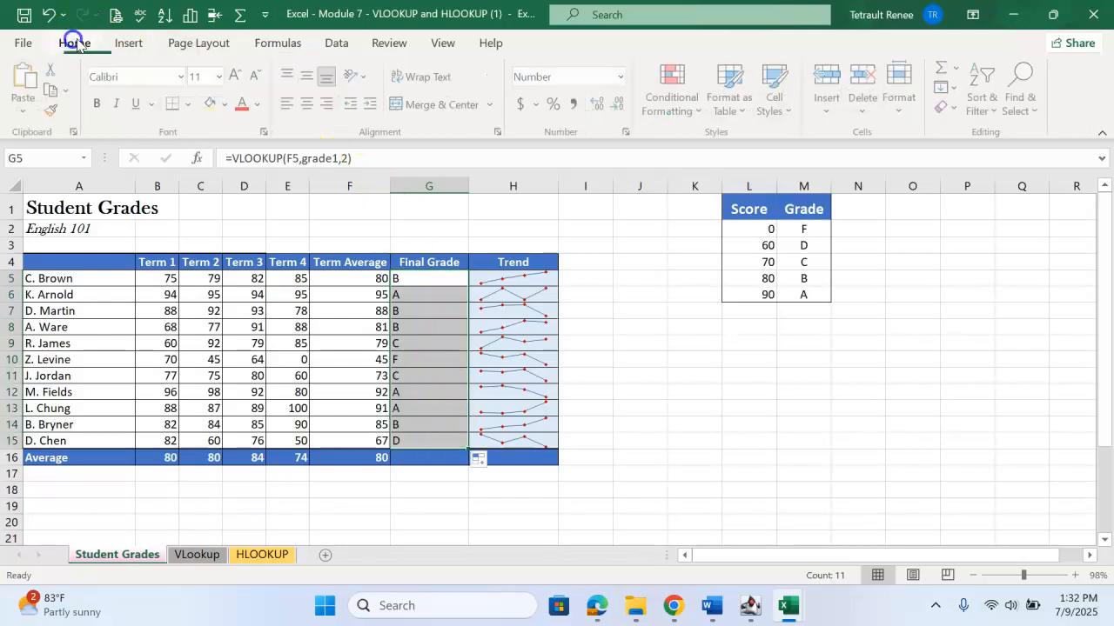
Center the letter grades in G5:G15 of the Final Grade column and check several of their lookup formulas
left_click(306, 105)
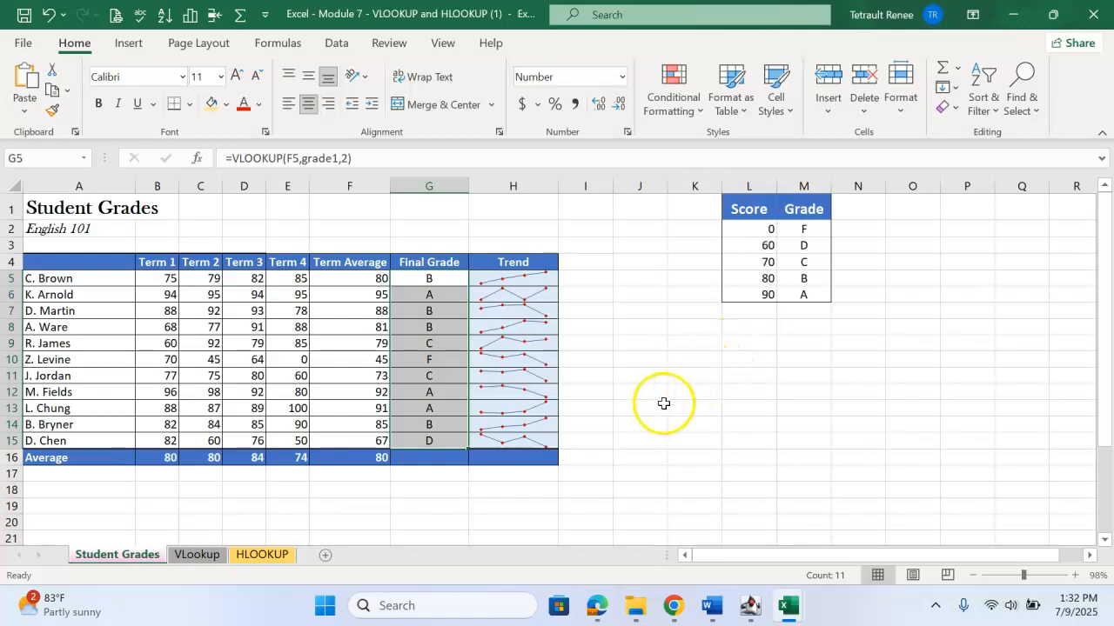
left_click(423, 360)
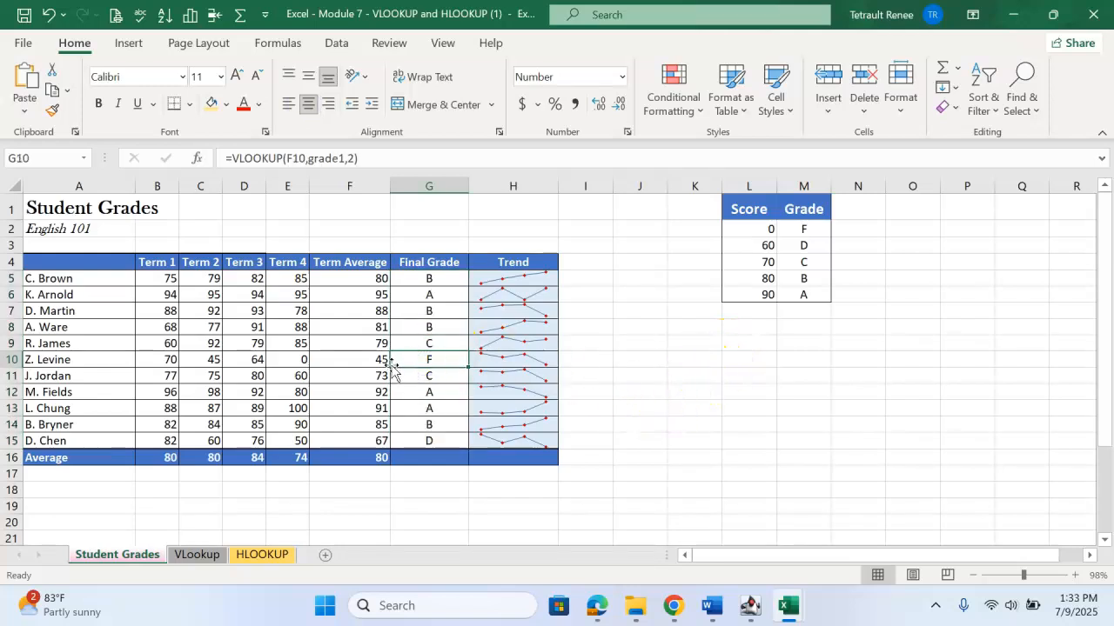
left_click(402, 441)
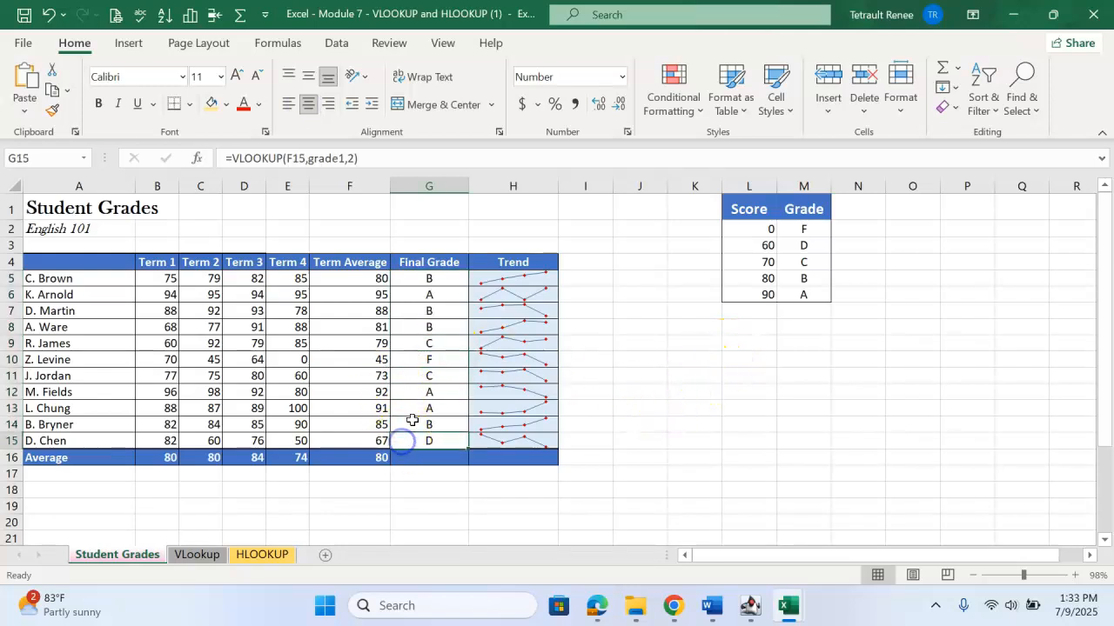
left_click(411, 424)
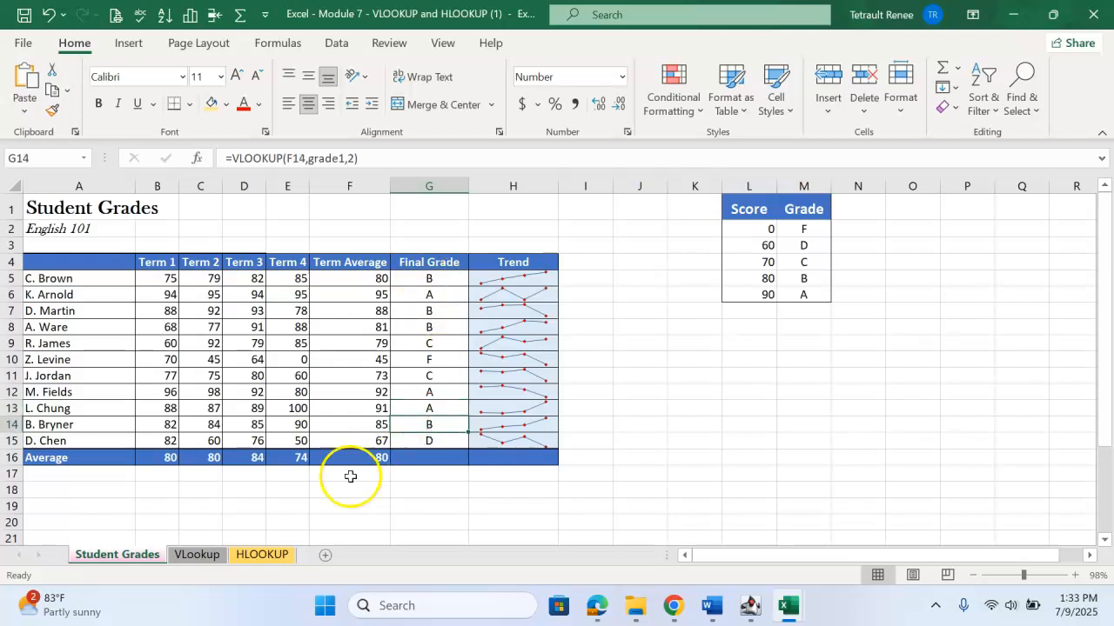
Open the VLookup sheet and compare the inventory item numbers with the item price table below them
left_click(201, 554)
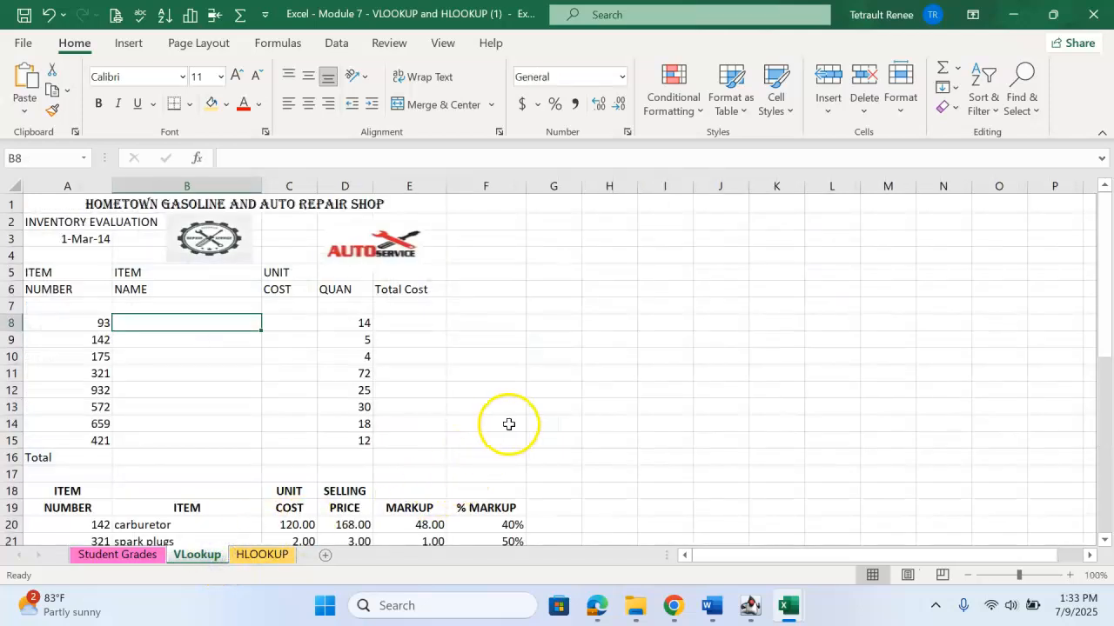
scroll(475, 405, "down", 3)
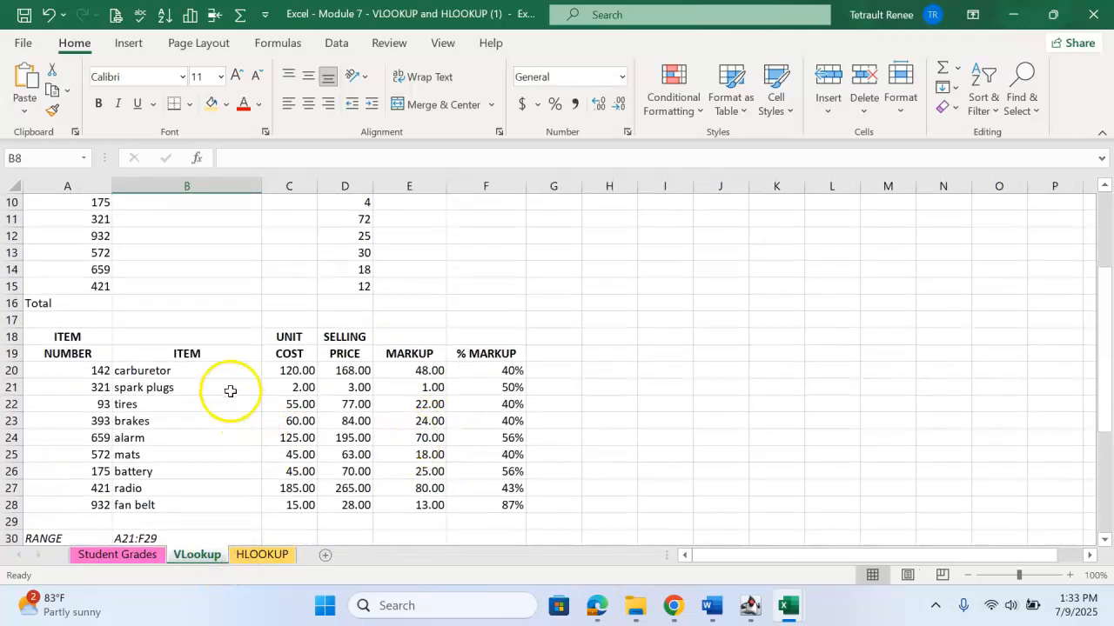
scroll(289, 468, "up", 1)
scroll(288, 461, "down", 1)
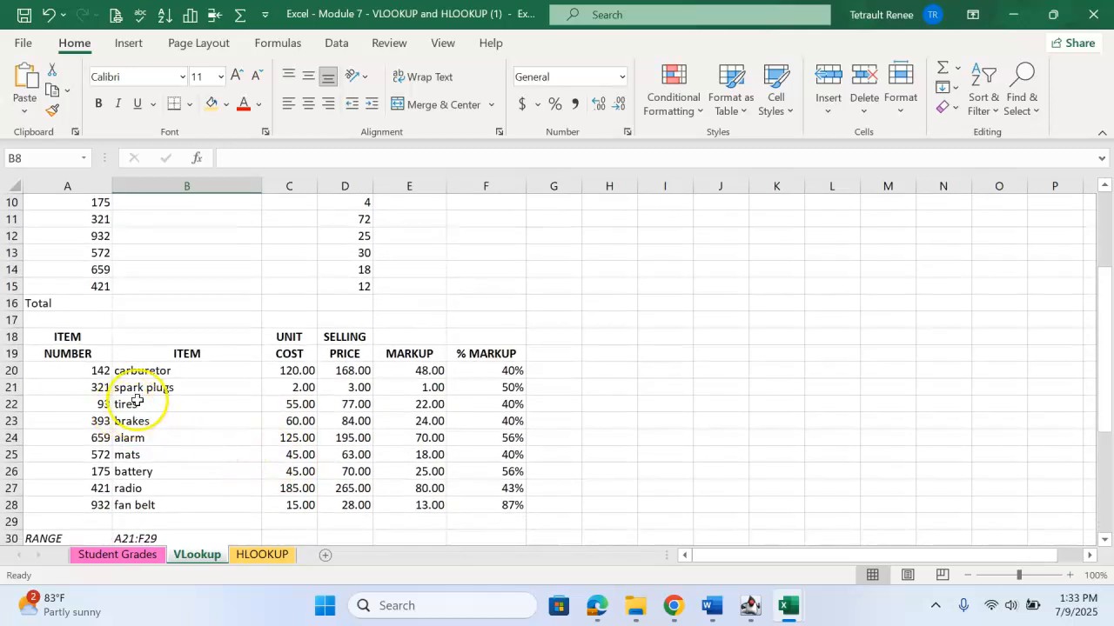
scroll(137, 401, "up", 2)
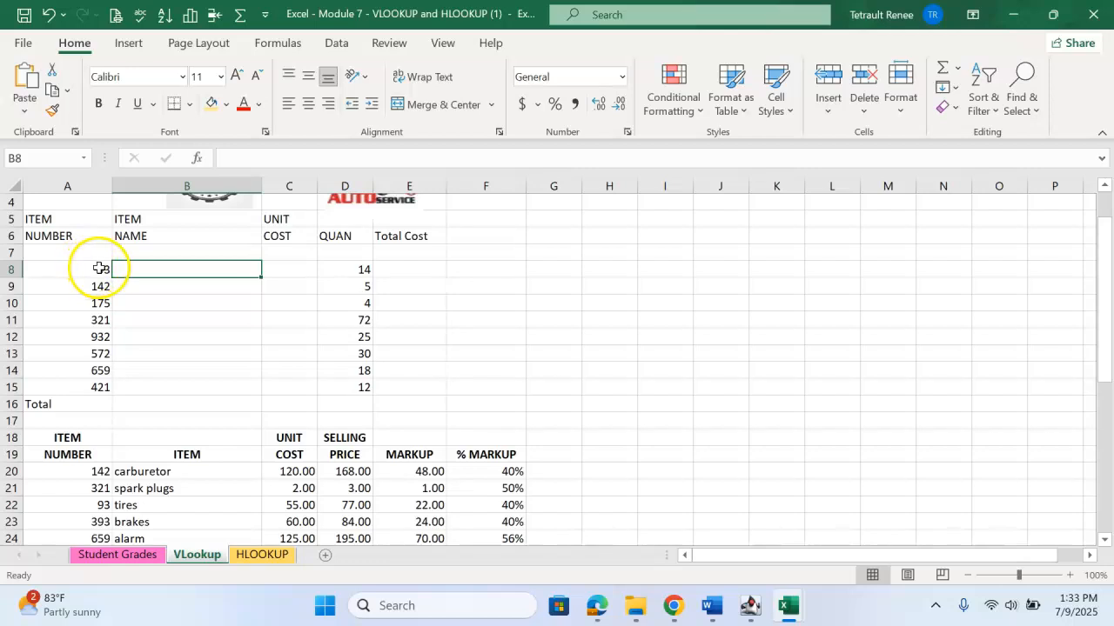
scroll(144, 378, "down", 3)
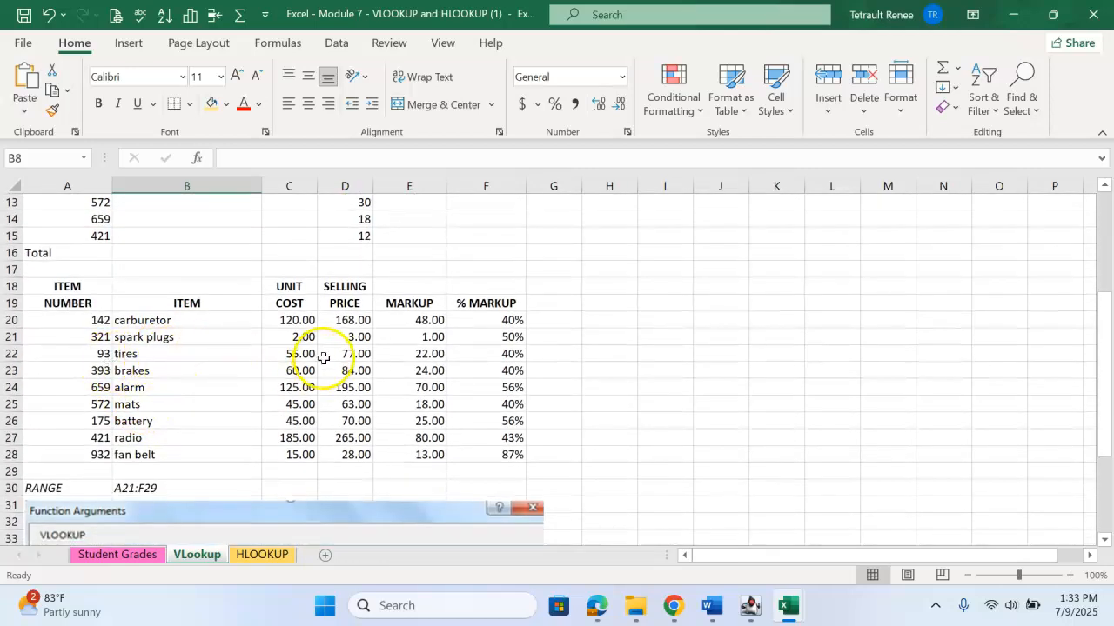
scroll(318, 359, "up", 3)
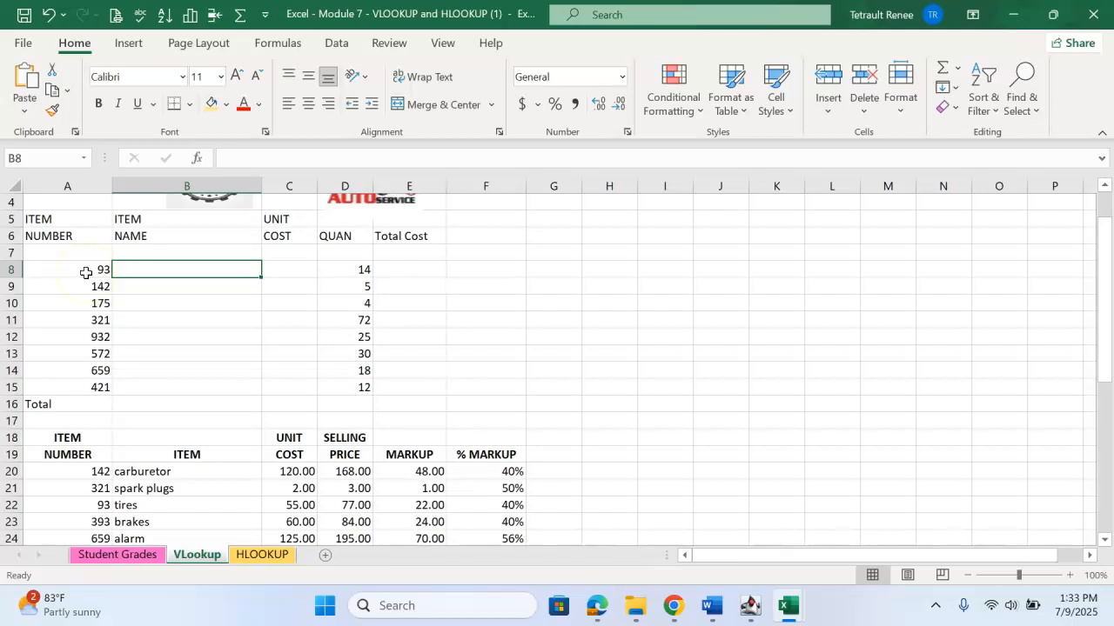
scroll(142, 348, "down", 3)
Name the item table range A20:F28, without its headers, item, and select it by that name to check it
left_click_drag(92, 318, 475, 455)
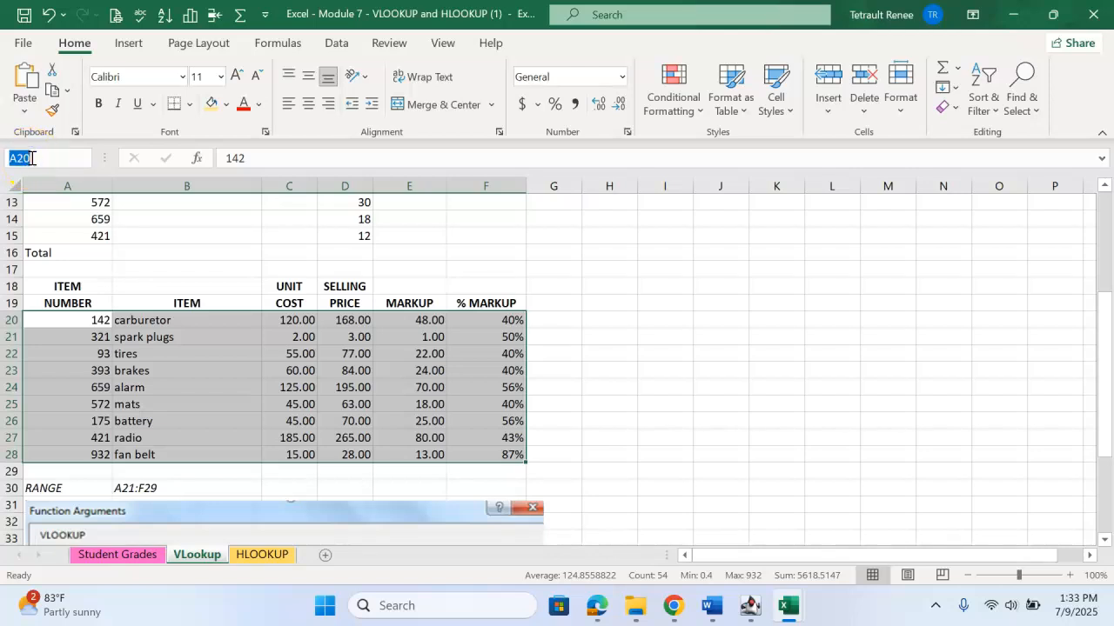
left_click(740, 471)
left_click(88, 162)
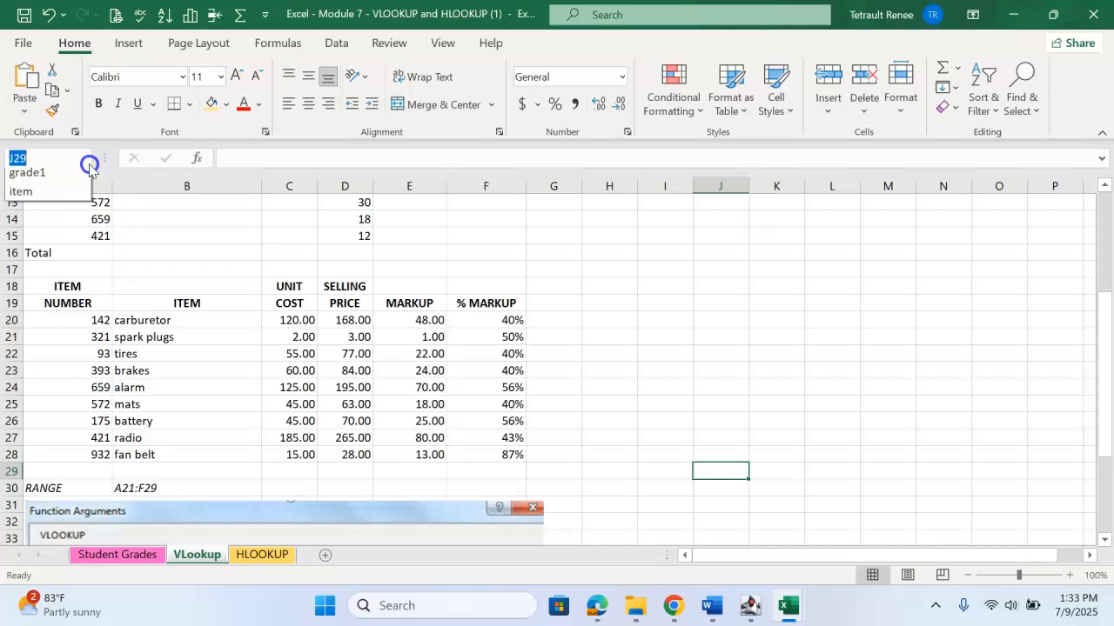
left_click(25, 191)
Insert a VLOOKUP function in the first Item Name cell, B8, with A8 as the lookup value
scroll(217, 304, "up", 3)
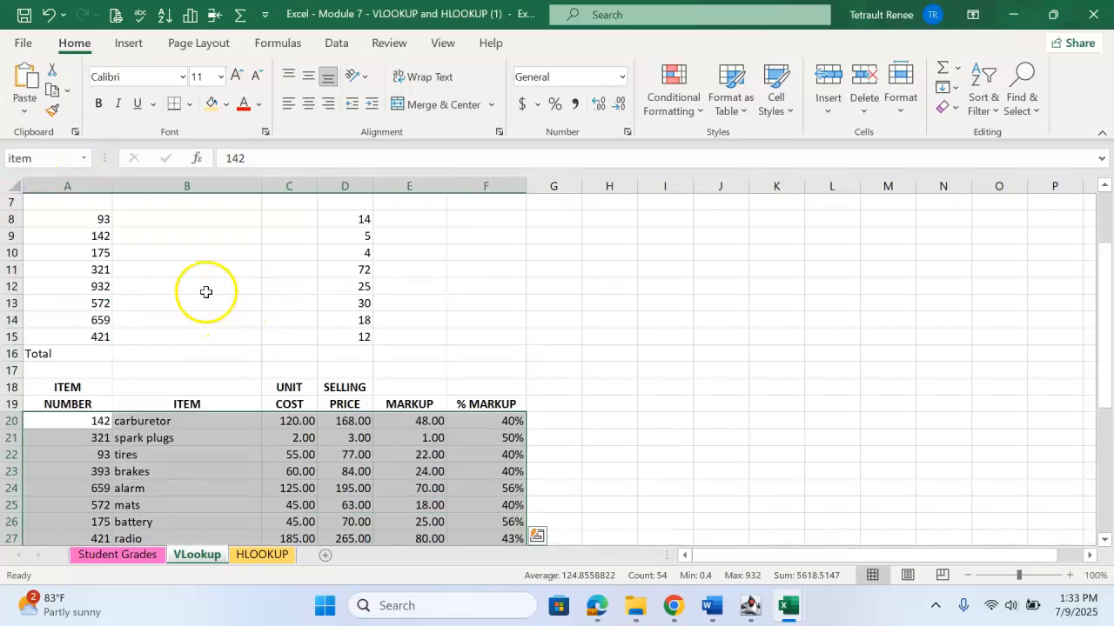
left_click(216, 283)
left_click(188, 267)
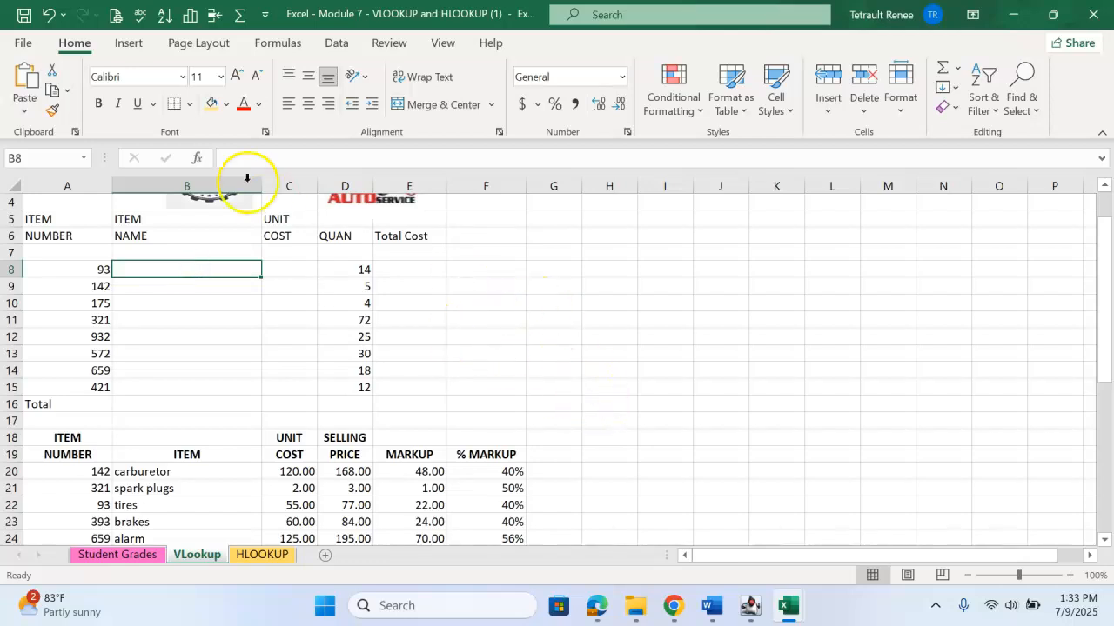
left_click(277, 44)
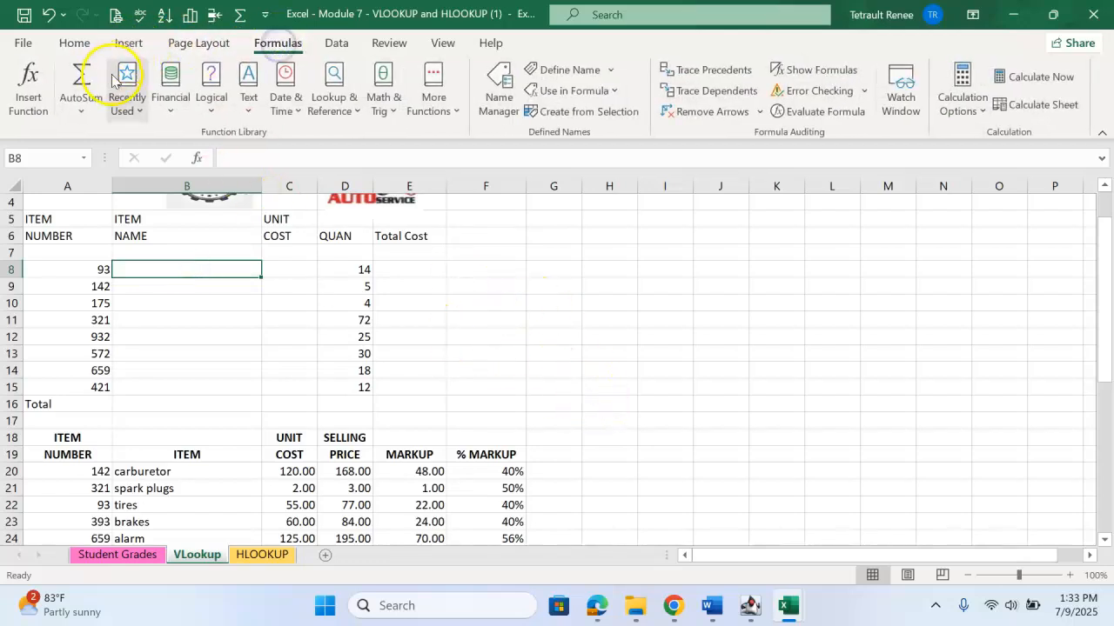
left_click(127, 100)
left_click(155, 135)
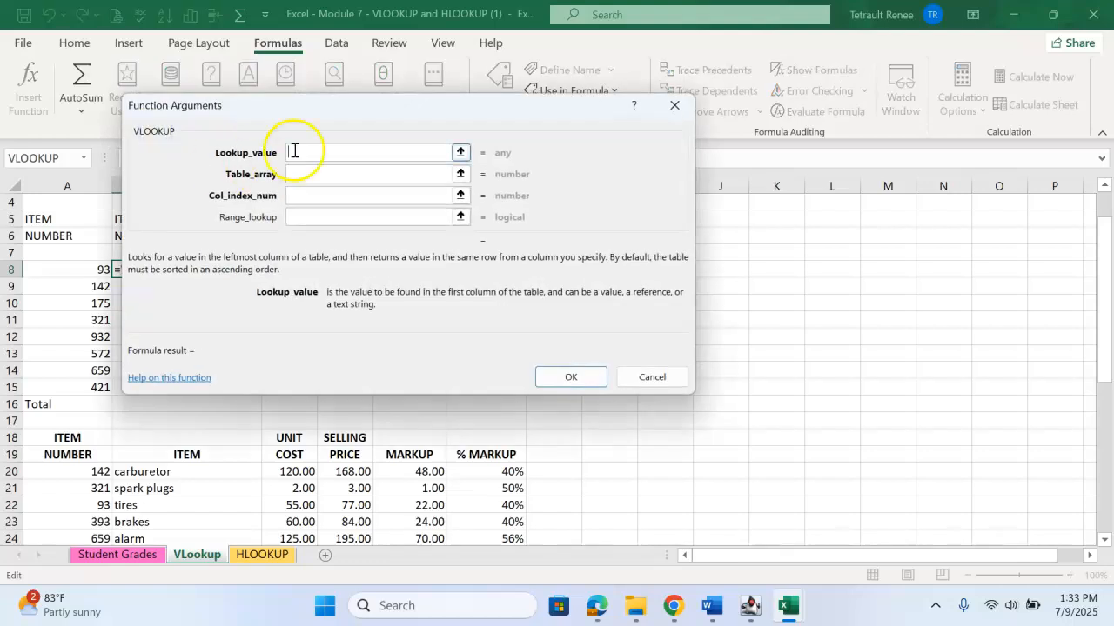
left_click_drag(345, 114, 734, 142)
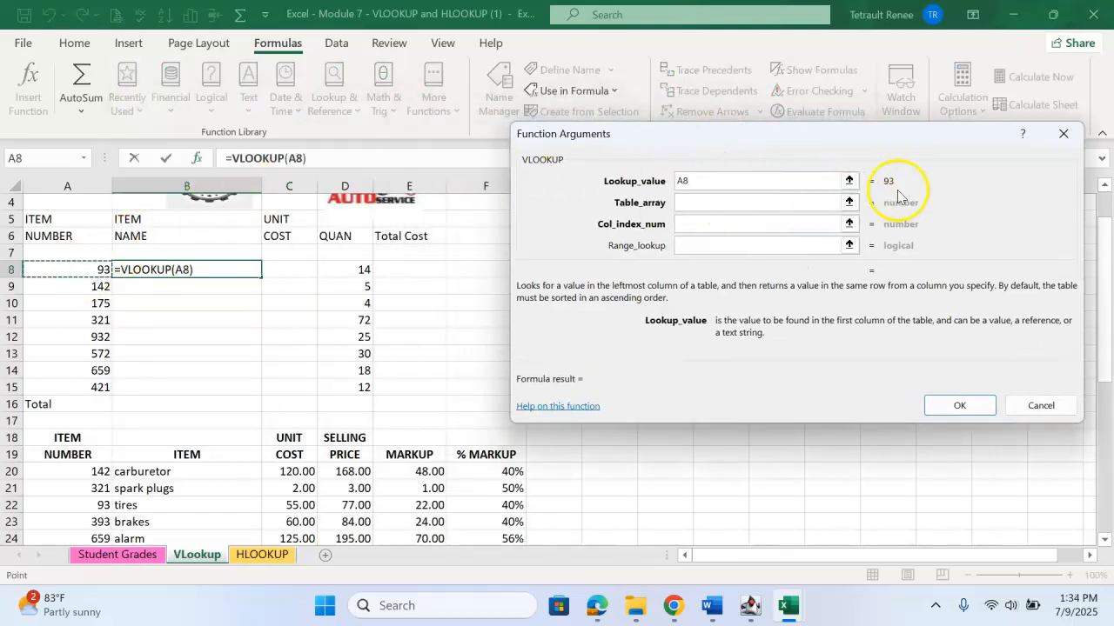
Complete the B8 VLOOKUP with table array item, column index 2 and range lookup False
left_click(717, 202)
left_click(718, 203)
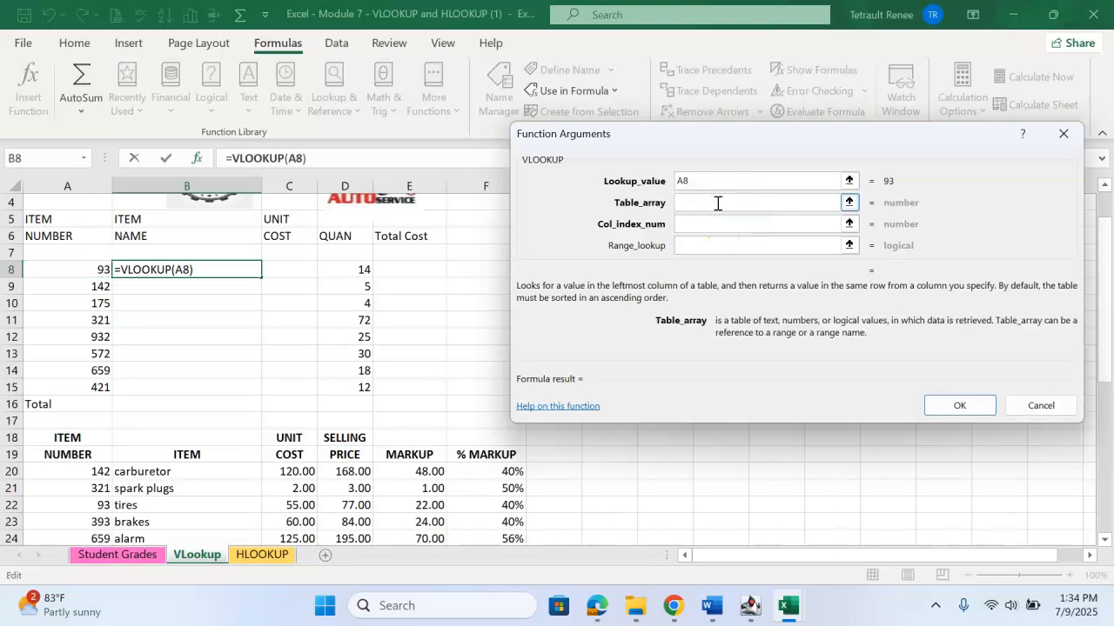
left_click(710, 223)
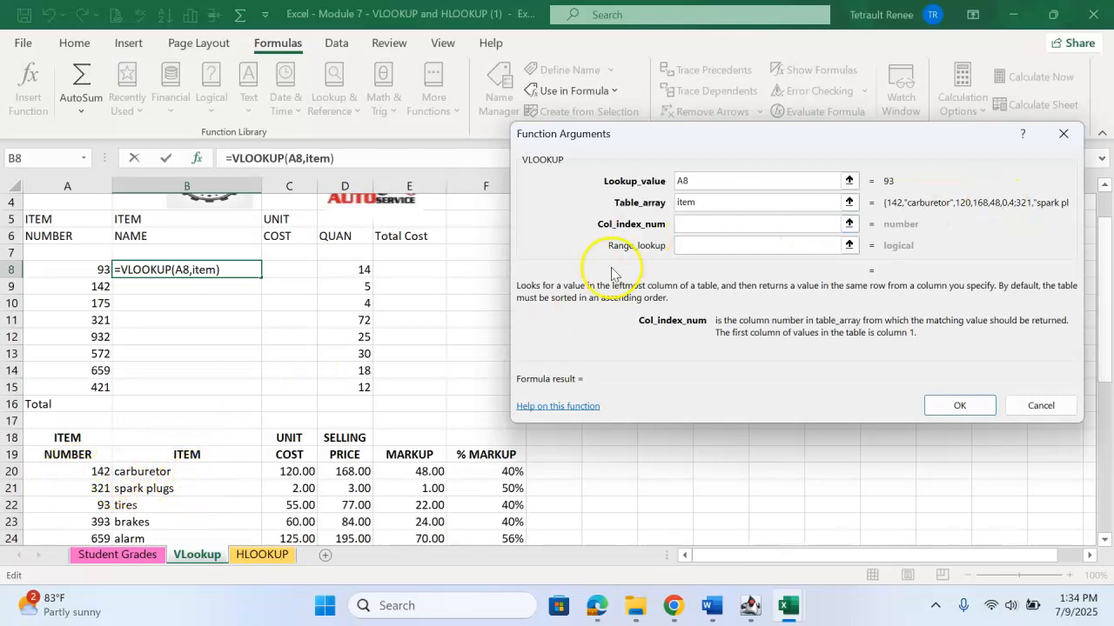
type("2")
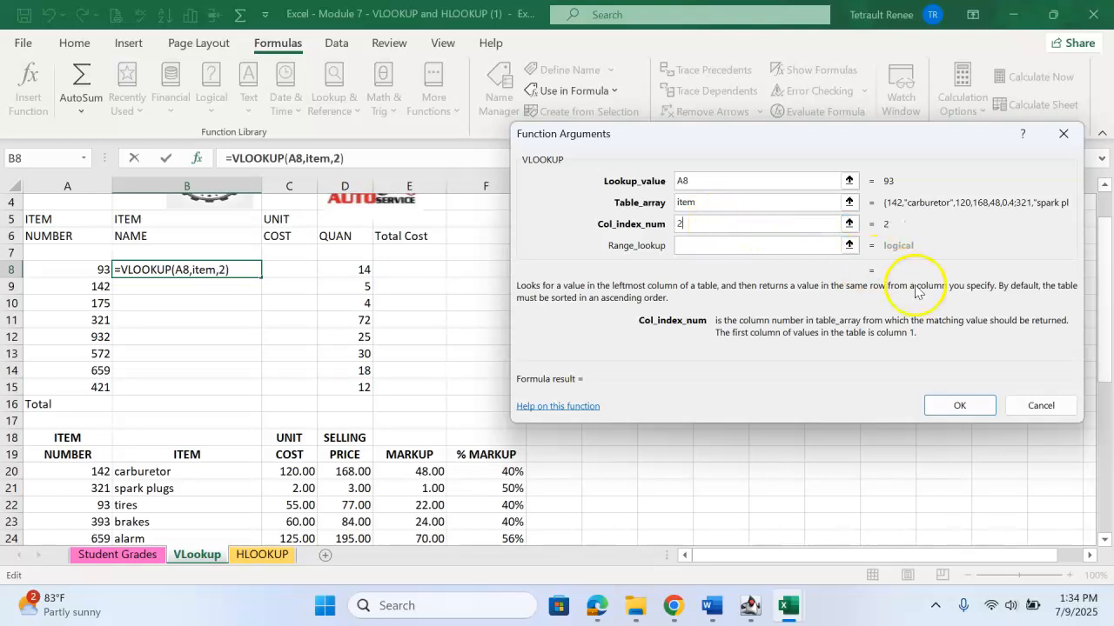
left_click_drag(1111, 278, 1110, 348)
left_click(700, 246)
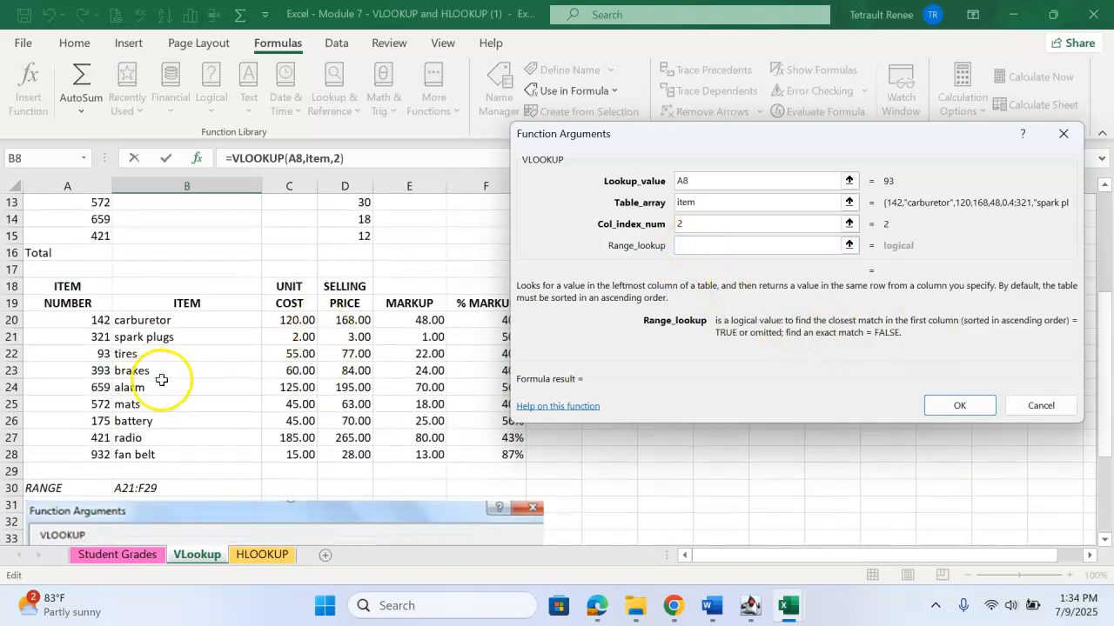
scroll(161, 381, "up", 3)
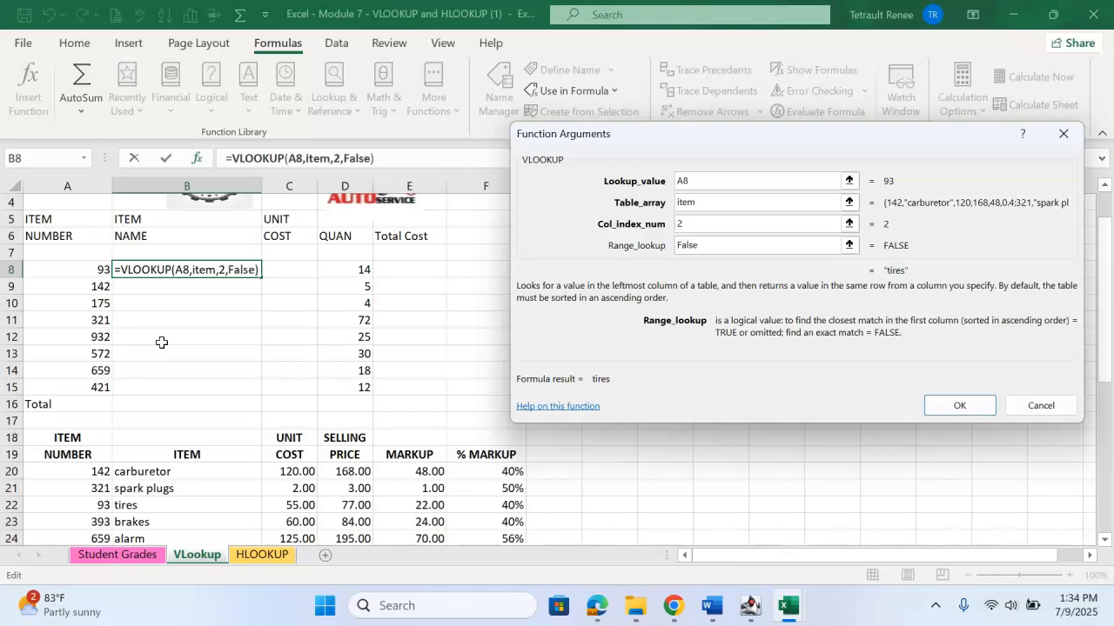
scroll(161, 343, "up", 1)
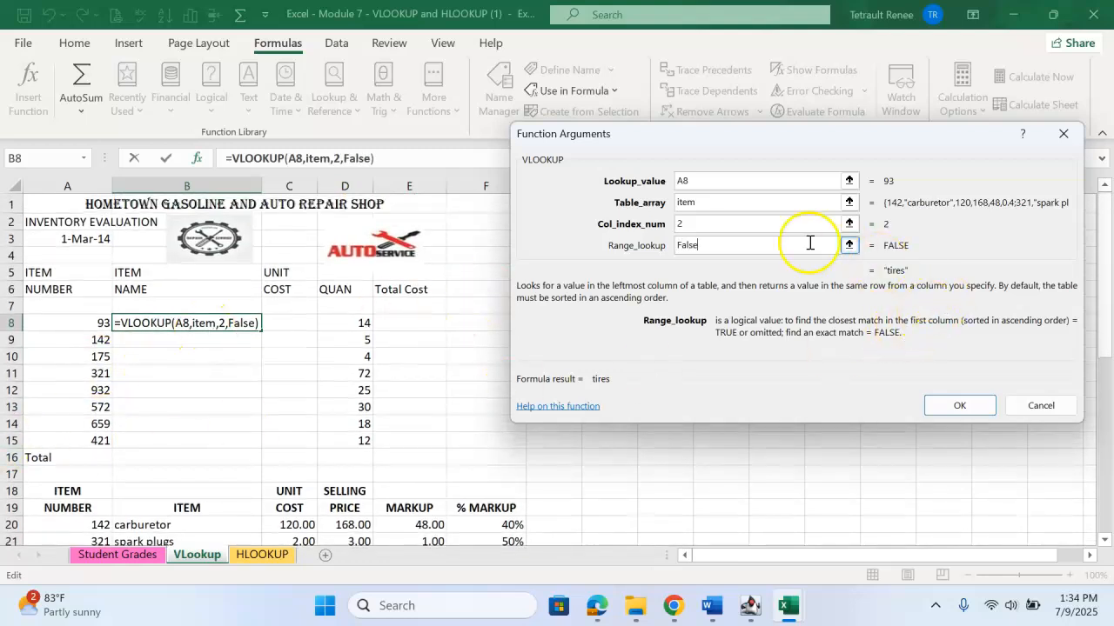
left_click(970, 417)
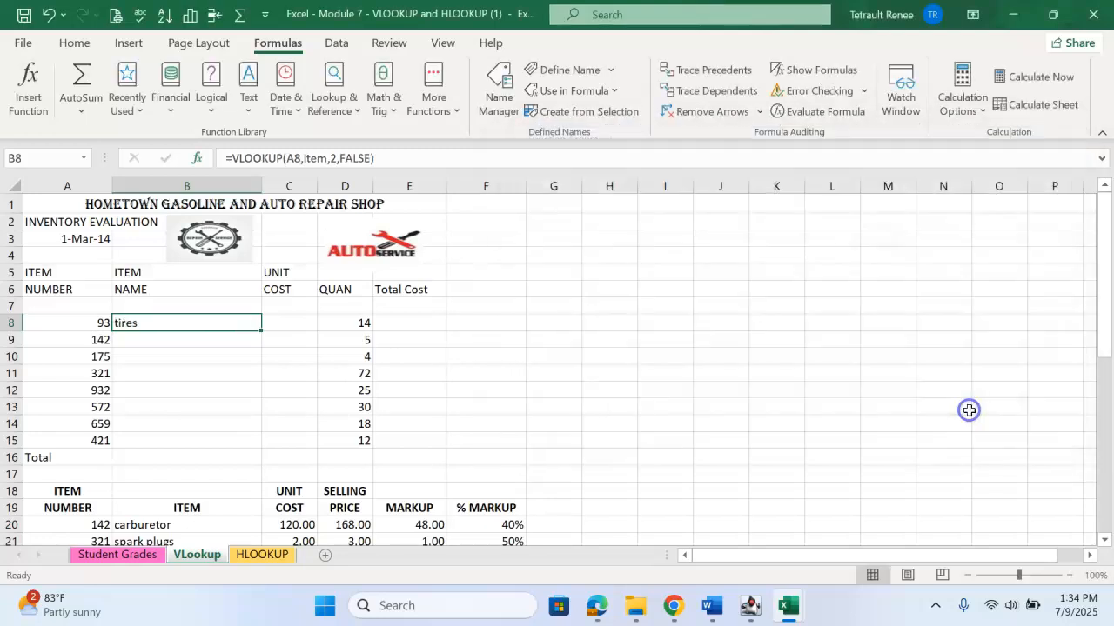
Fill the B8 item name formula down the column and clear the extra copy in the Total row, B16
double_click(262, 331)
left_click(186, 459)
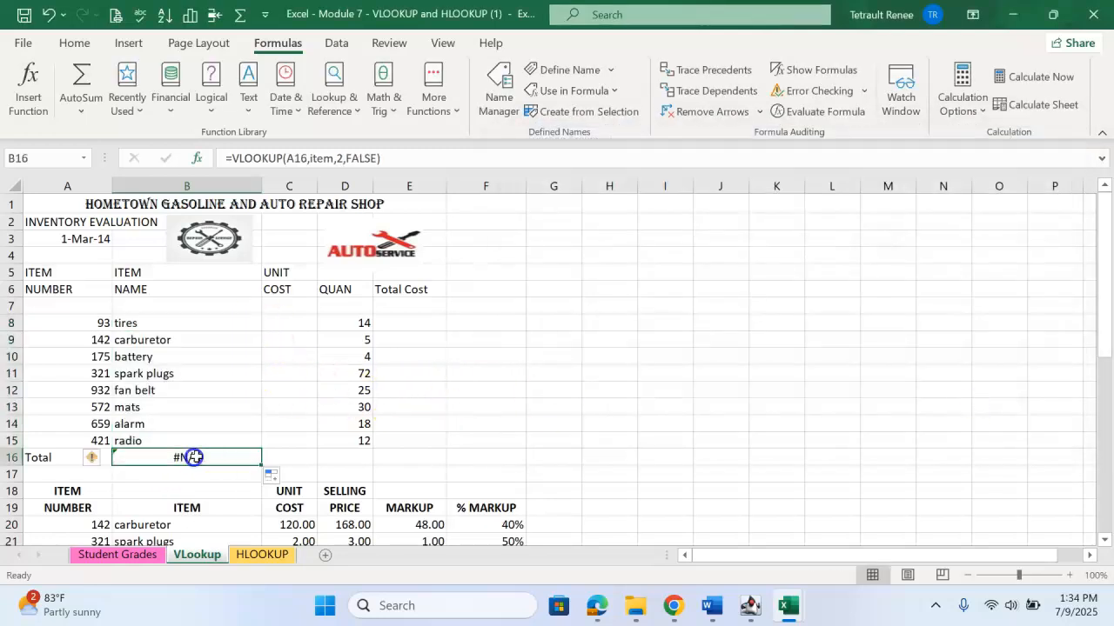
key("Delete")
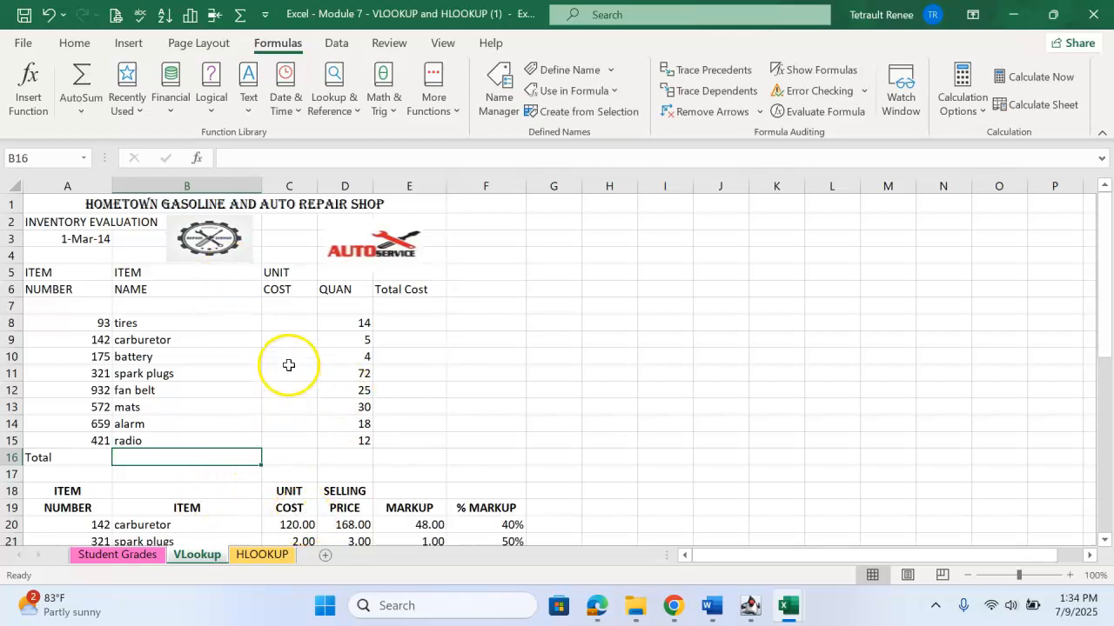
Insert a VLOOKUP function in the first Unit Cost cell, C8, with lookup value A8 and table array item
left_click(282, 325)
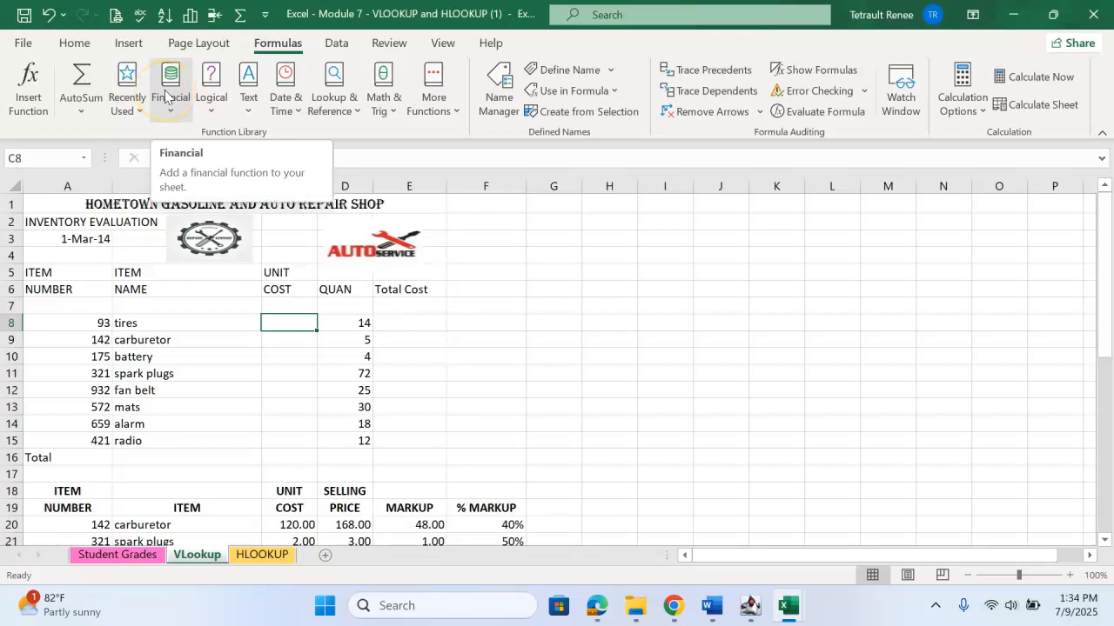
left_click(126, 92)
left_click(171, 133)
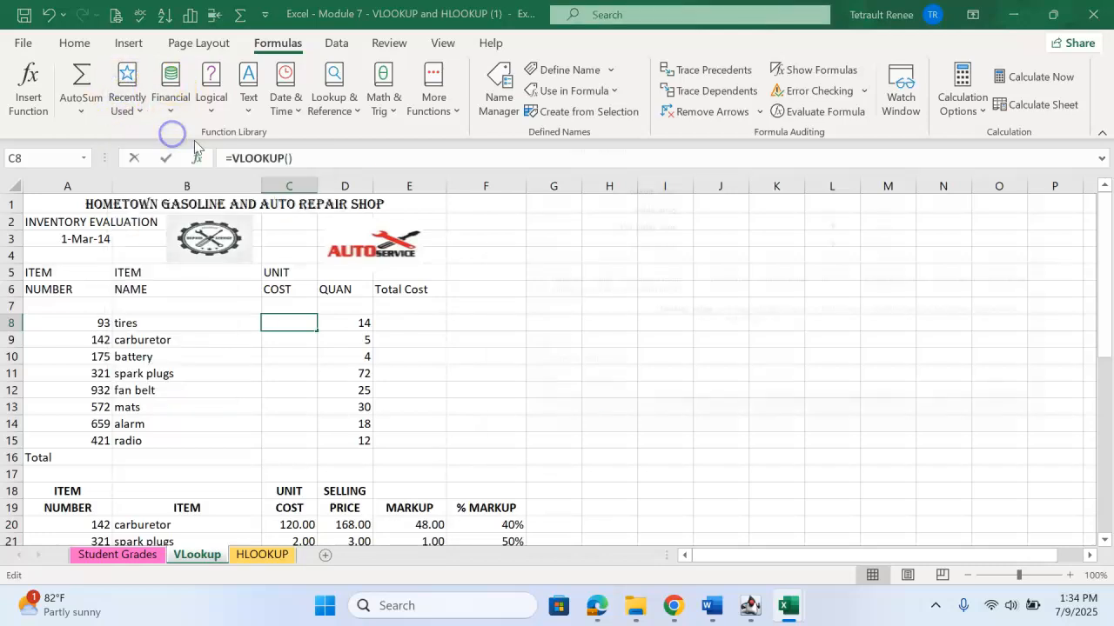
left_click(96, 327)
left_click(703, 203)
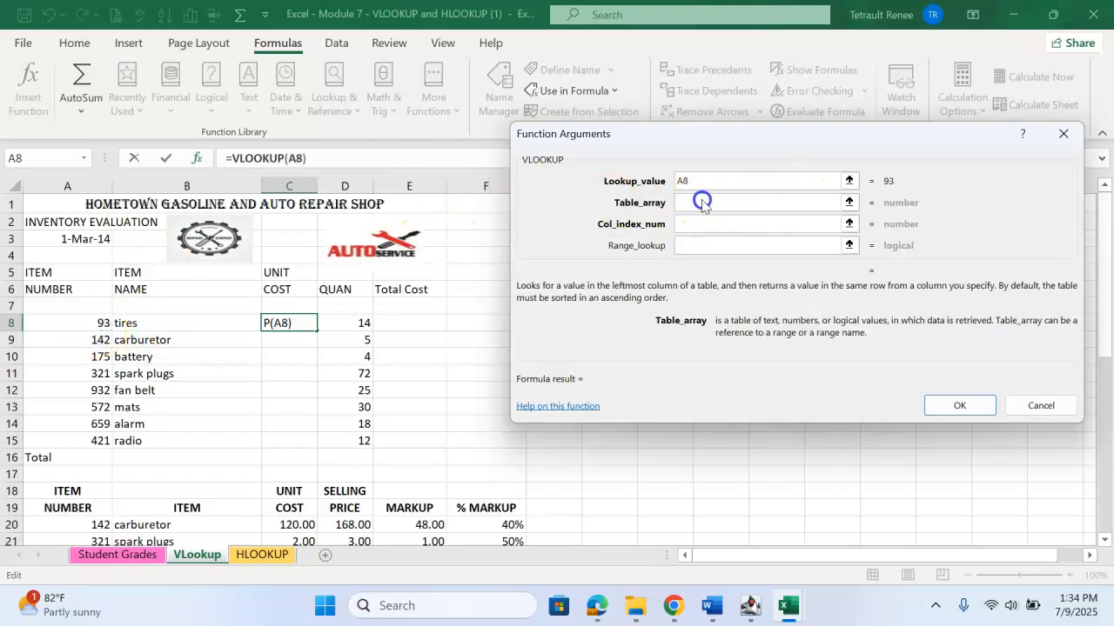
type("item")
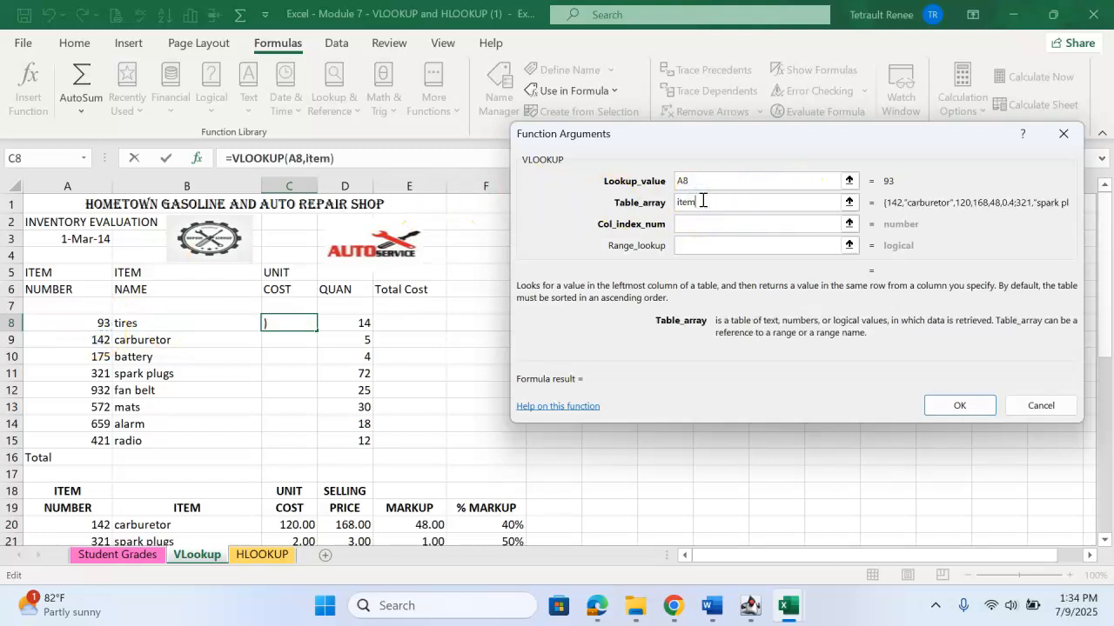
Set the C8 VLOOKUP to column index 3 and range lookup False, and fill the formula down through C15
left_click(691, 222)
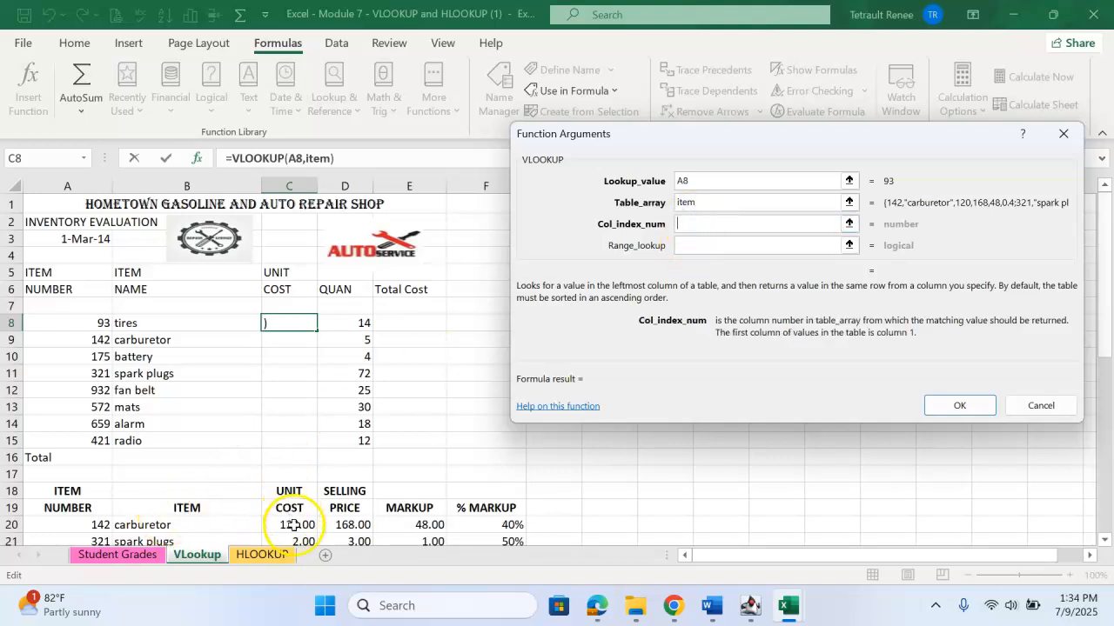
type("3")
left_click(691, 247)
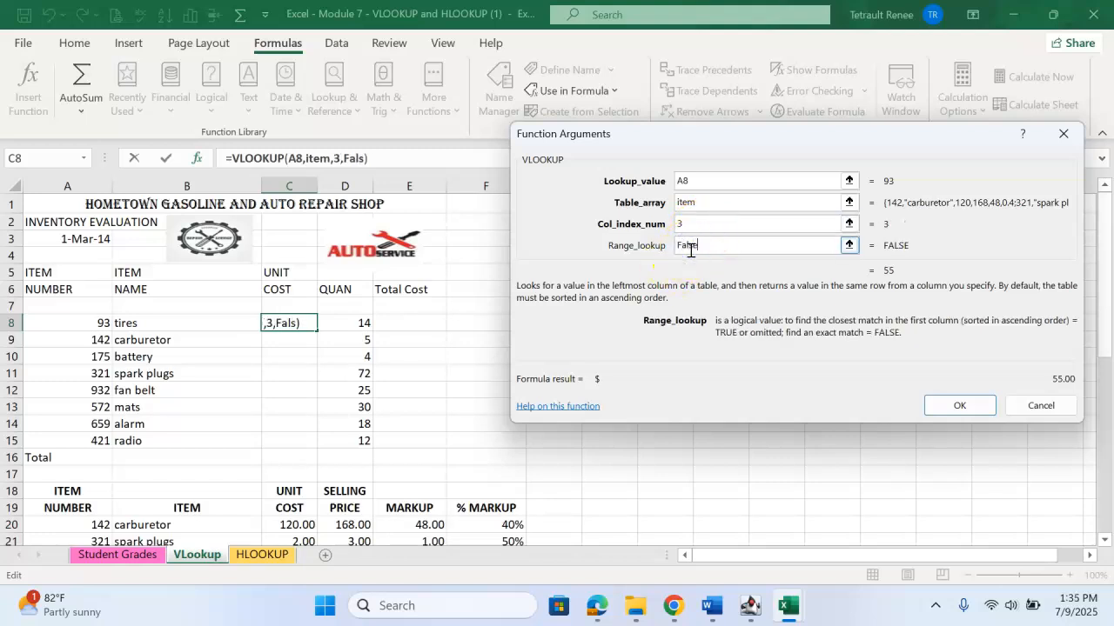
left_click(956, 405)
left_click_drag(317, 330, 304, 447)
Enter the first Total Cost formula in E8, multiplying the unit cost by the quantity with =C8*D8
left_click(418, 323)
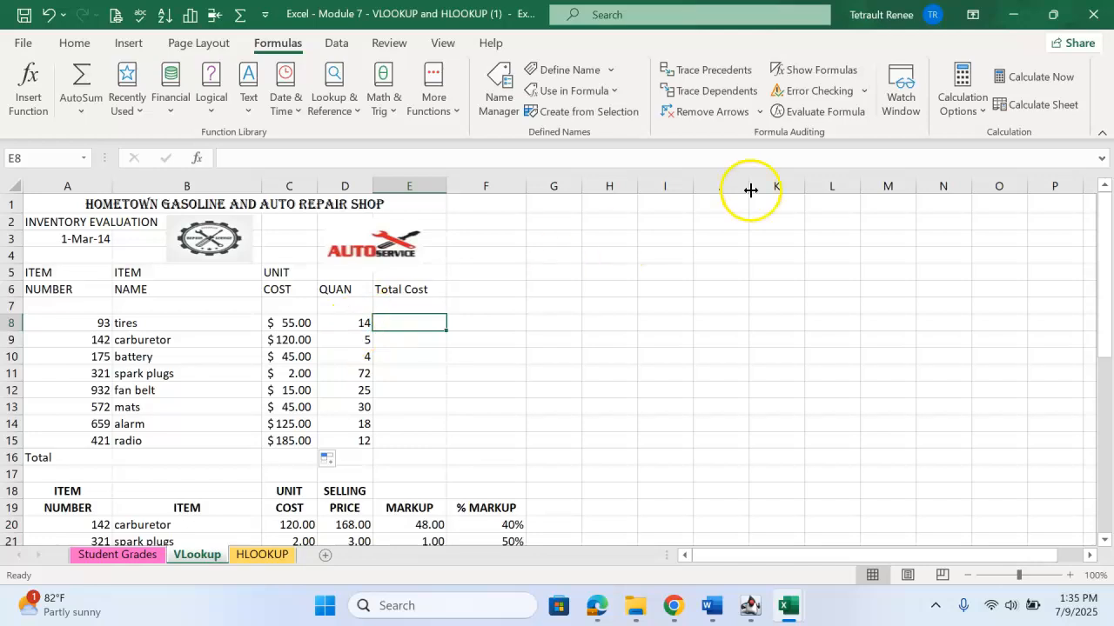
type("=")
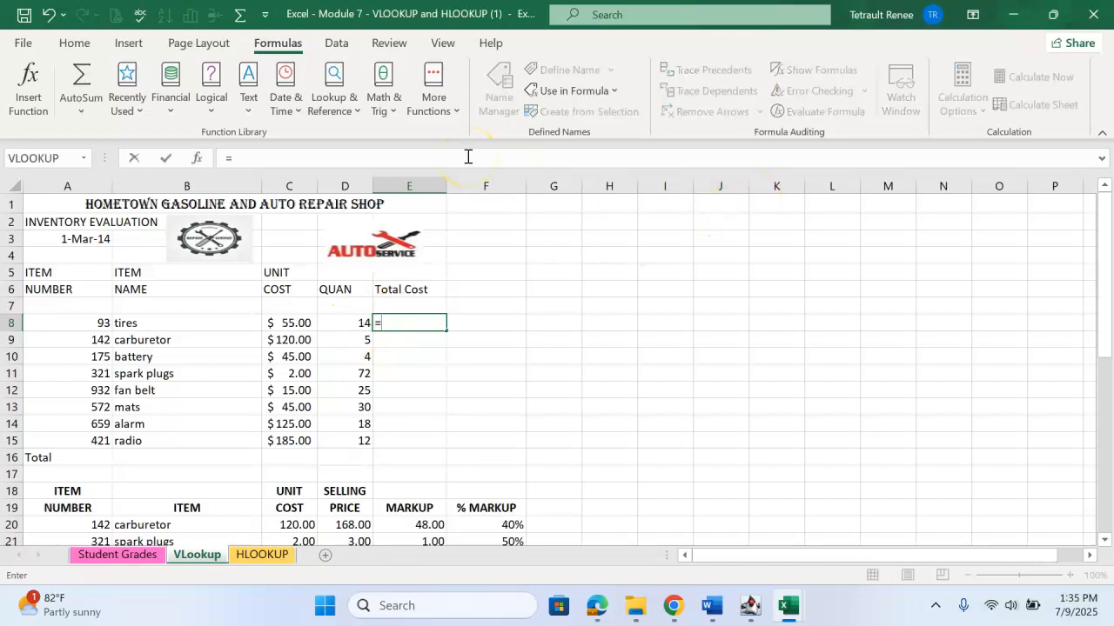
left_click(303, 327)
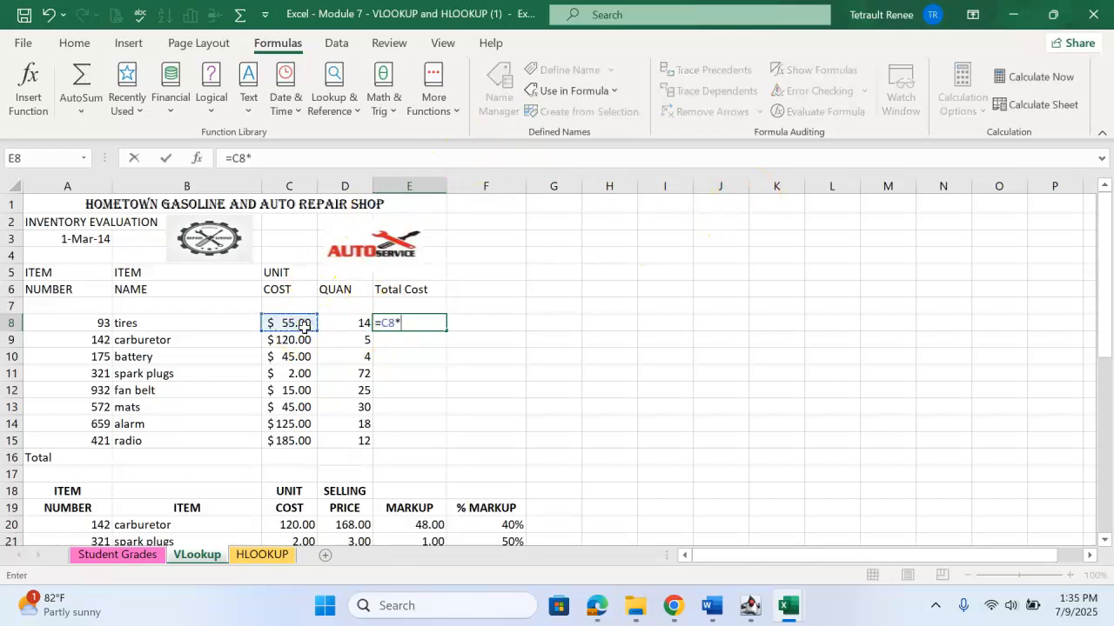
type("*")
left_click(363, 321)
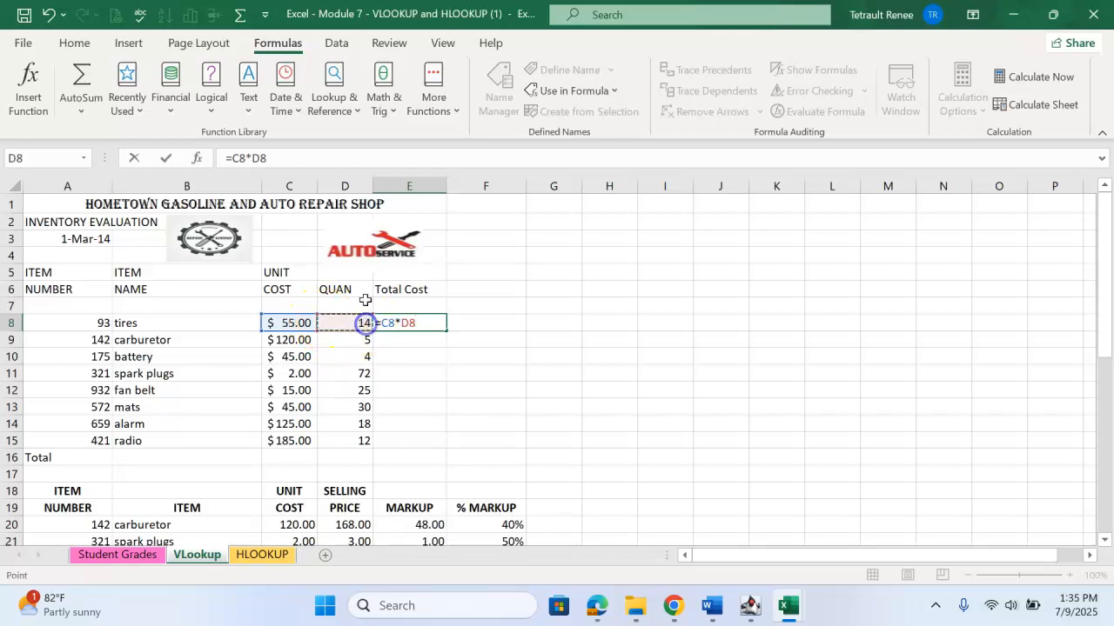
left_click(173, 159)
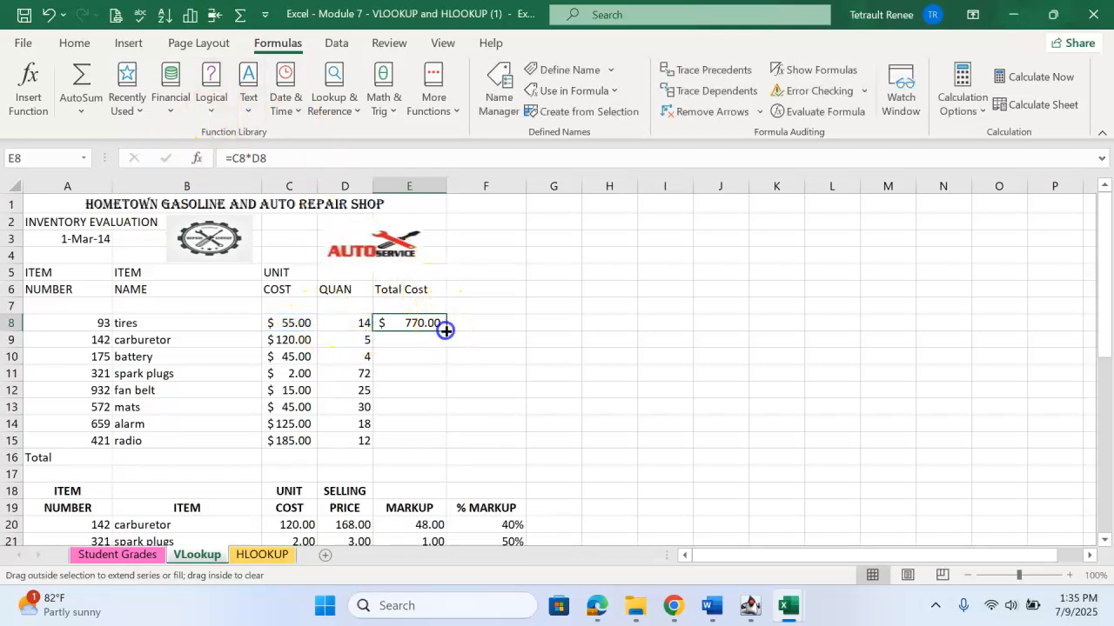
Fill the E8 total cost formula down the column through E15
double_click(440, 446)
left_click(586, 415)
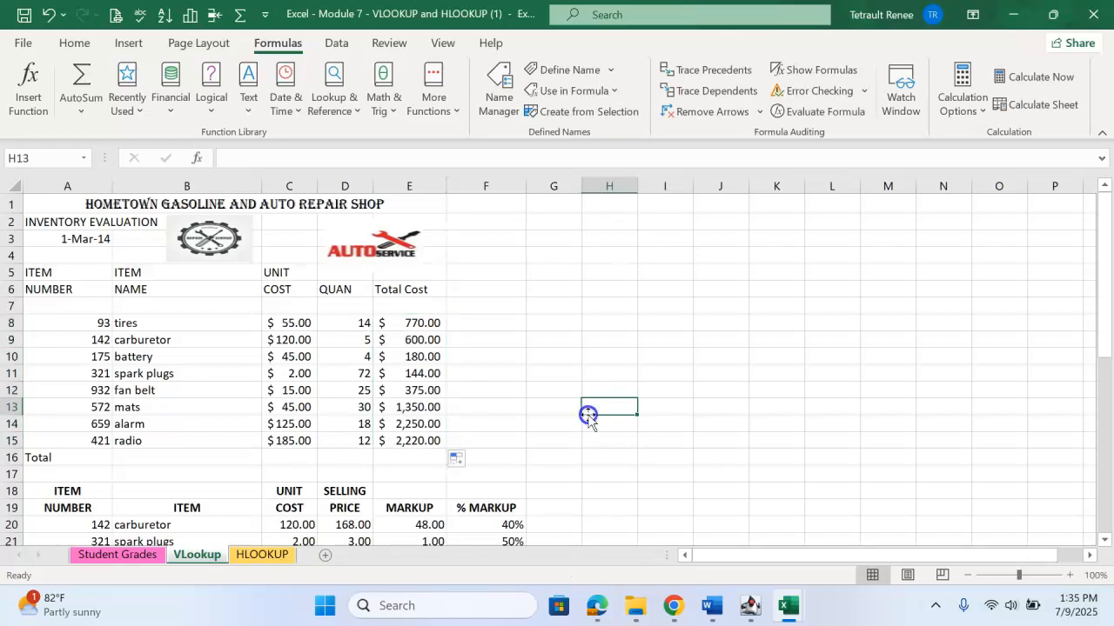
scroll(588, 414, "down", 2)
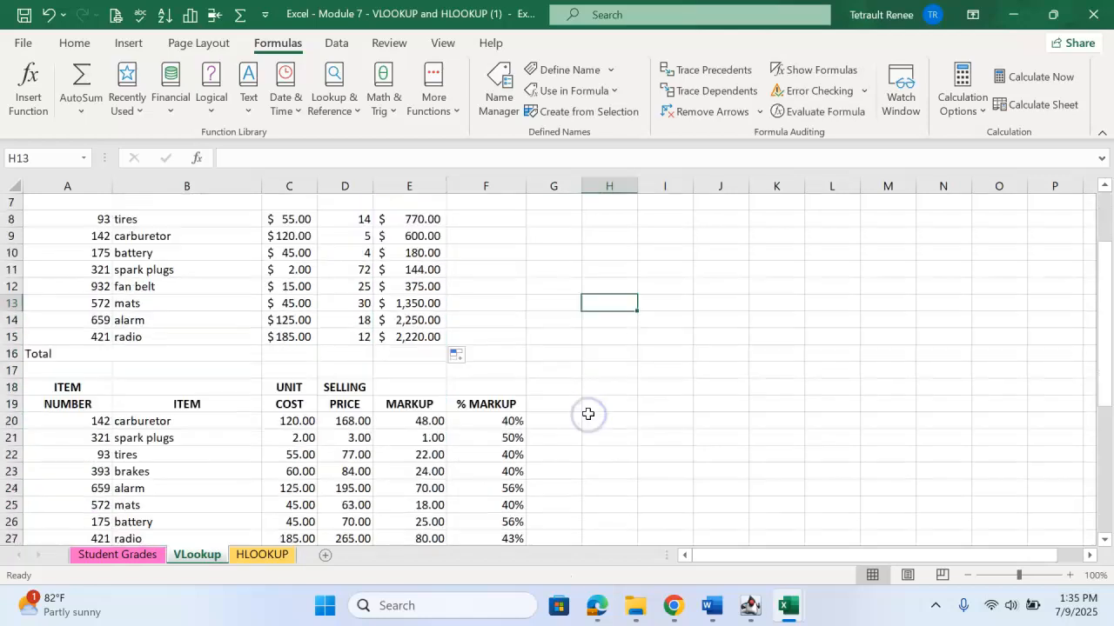
On the HLOOKUP sheet, name the score and grade range B4:F5 grade2 and reselect the range by that name
left_click(264, 555)
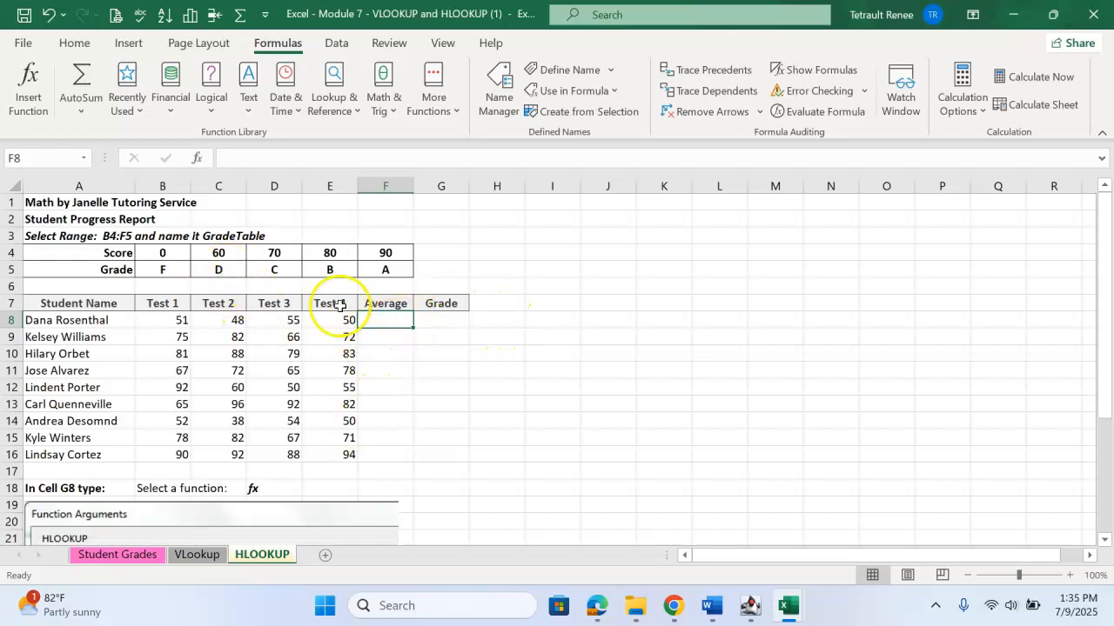
left_click(122, 558)
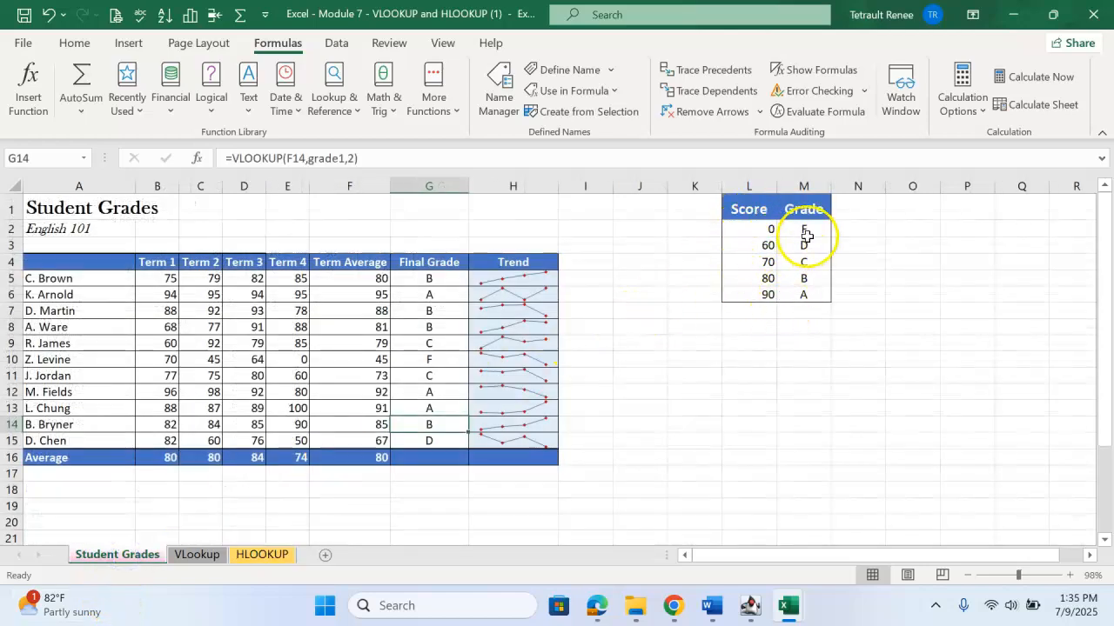
left_click(280, 553)
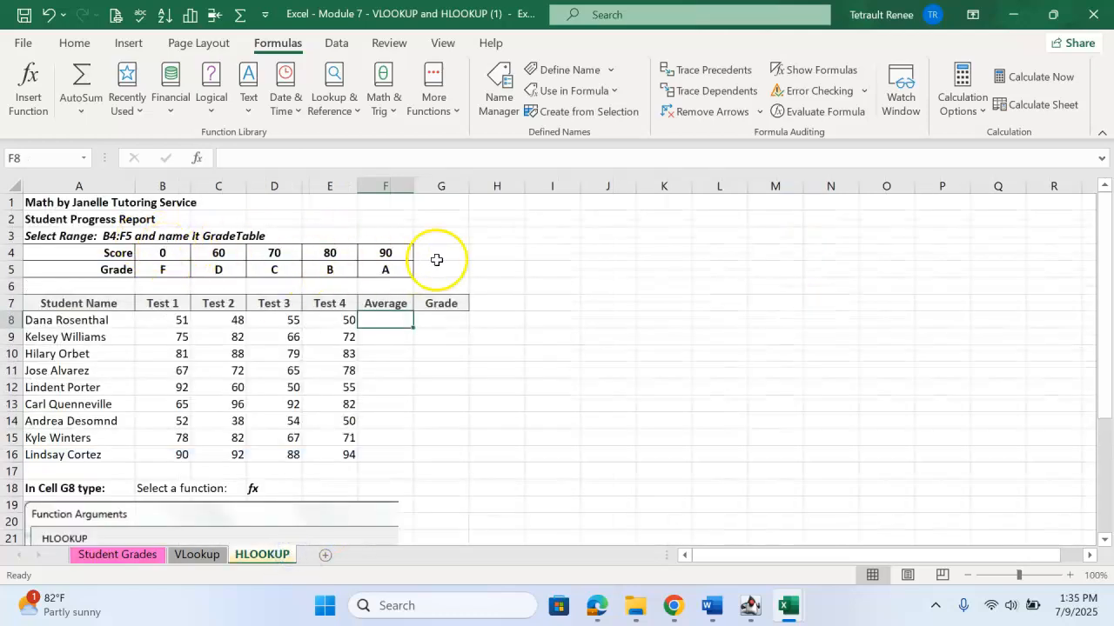
left_click_drag(157, 253, 406, 273)
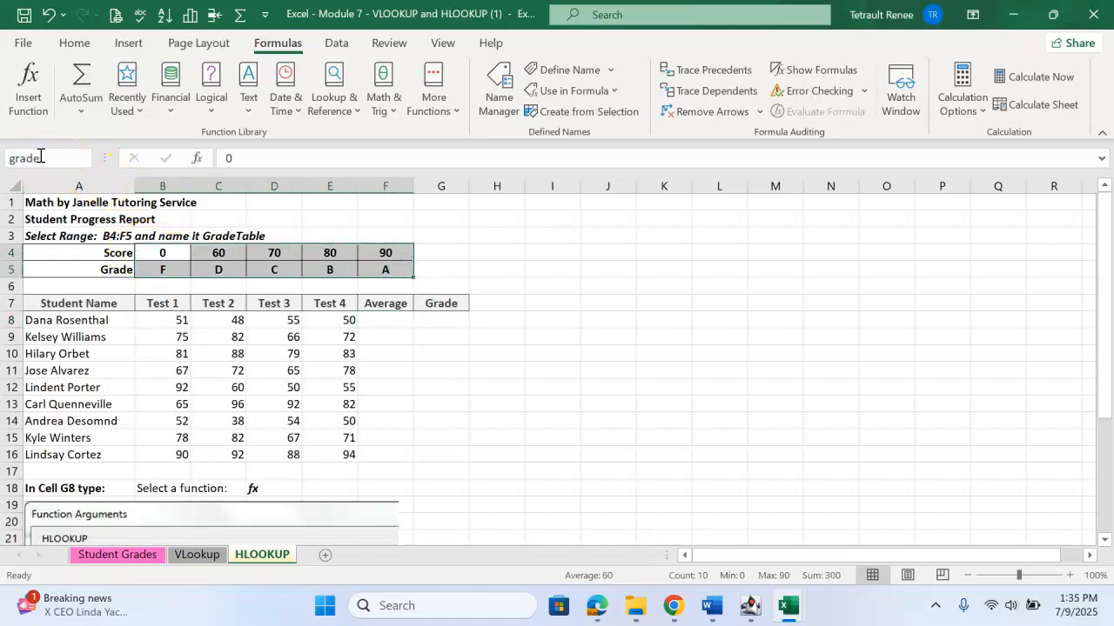
left_click(40, 155)
type("gradeT")
left_click(552, 286)
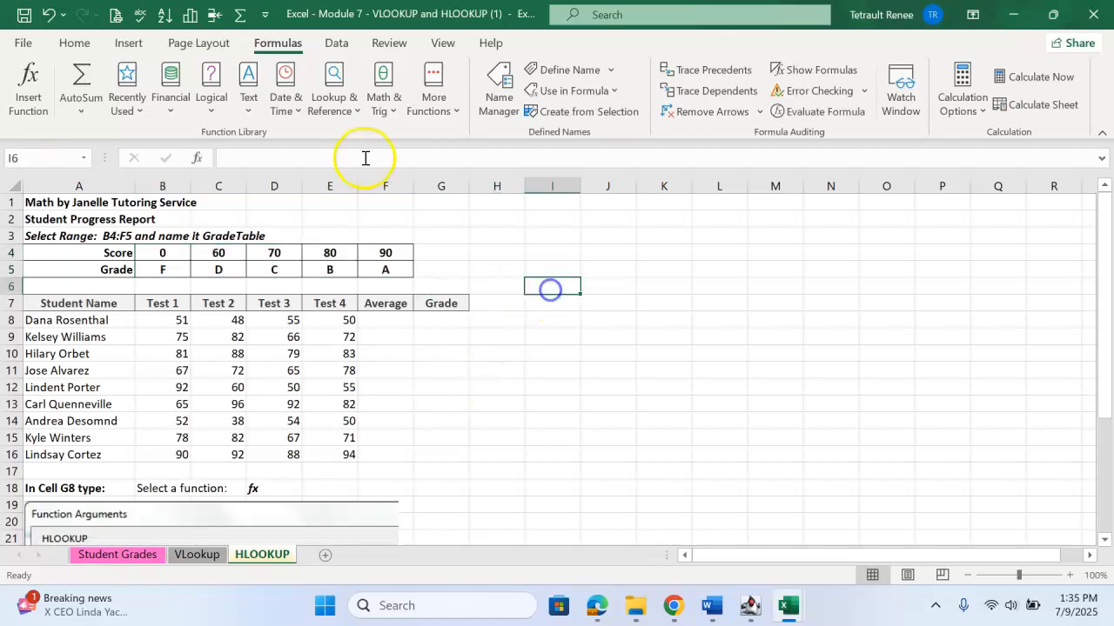
left_click(86, 162)
left_click(53, 197)
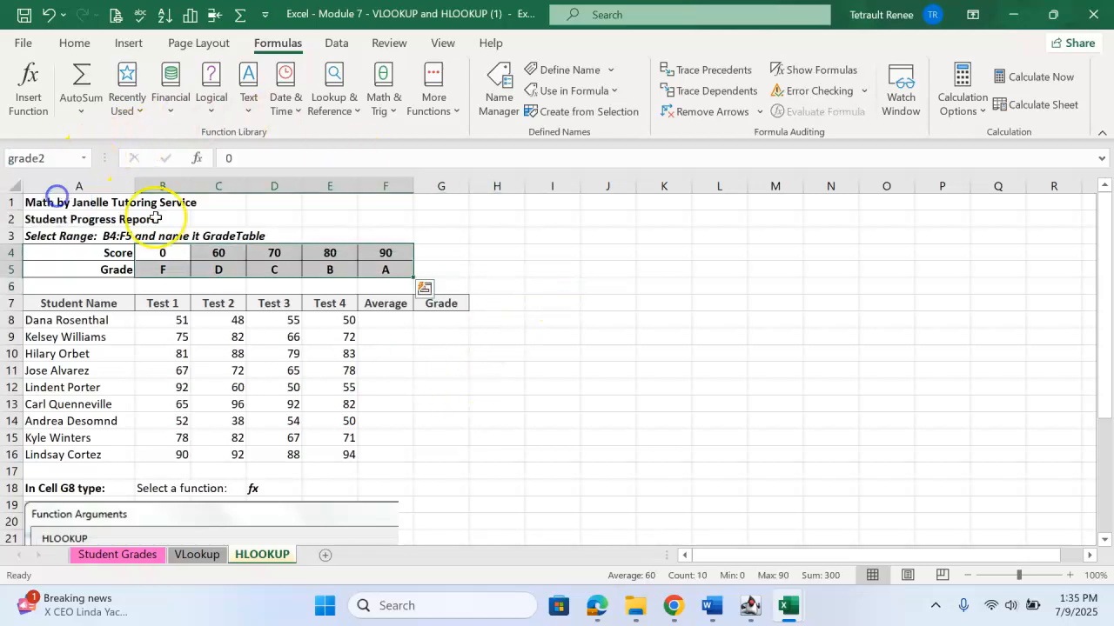
Average the first student's four tests in F8 with =AVERAGE(B8:E8) and fill the formula down through F16
left_click(396, 320)
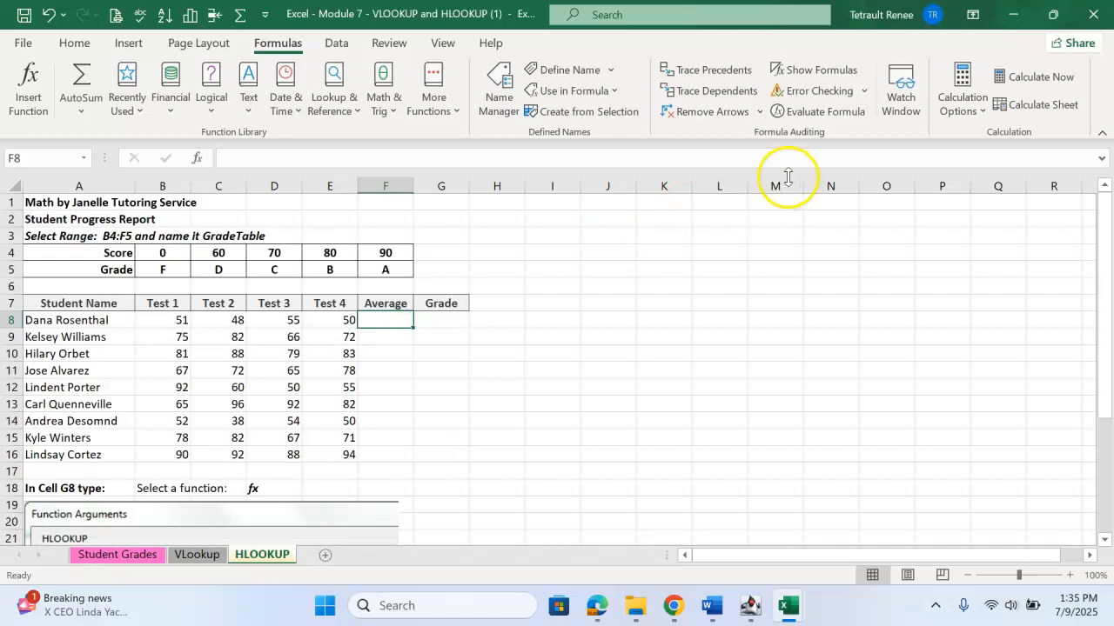
left_click(84, 114)
left_click(117, 159)
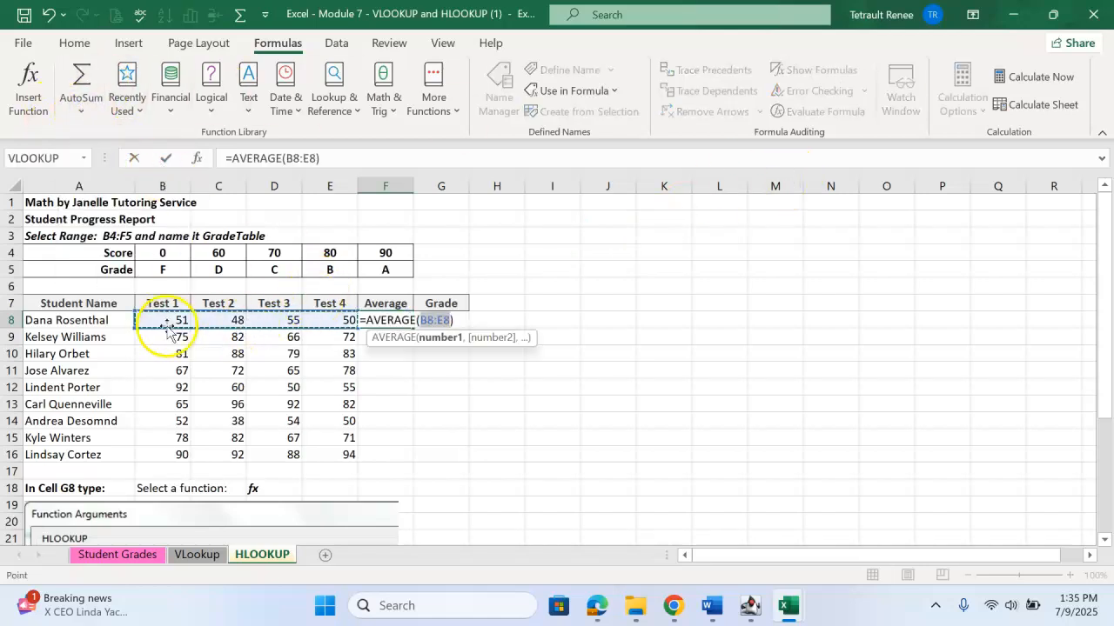
left_click(165, 159)
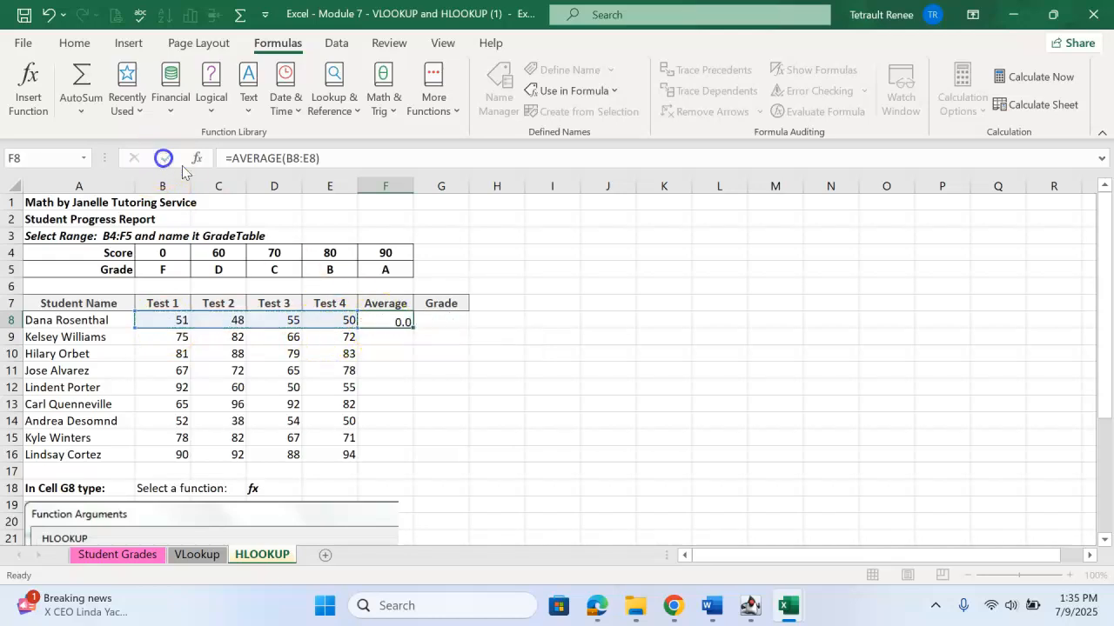
left_click_drag(413, 327, 393, 465)
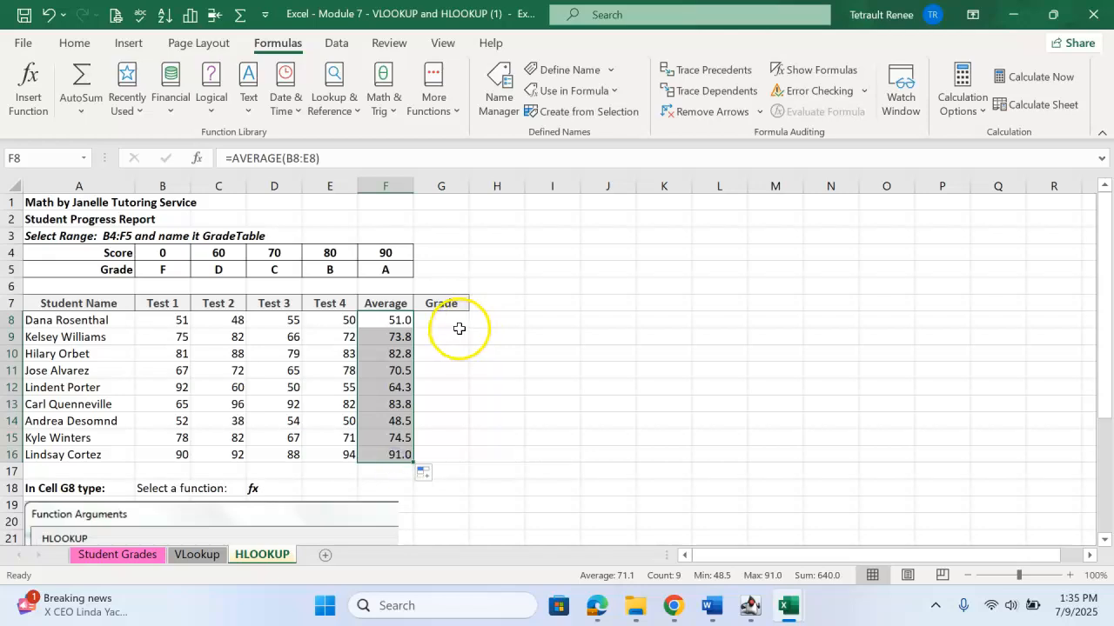
Insert an HLOOKUP function in the first Grade cell, G8, with lookup value F8 and table array grade2
left_click(458, 326)
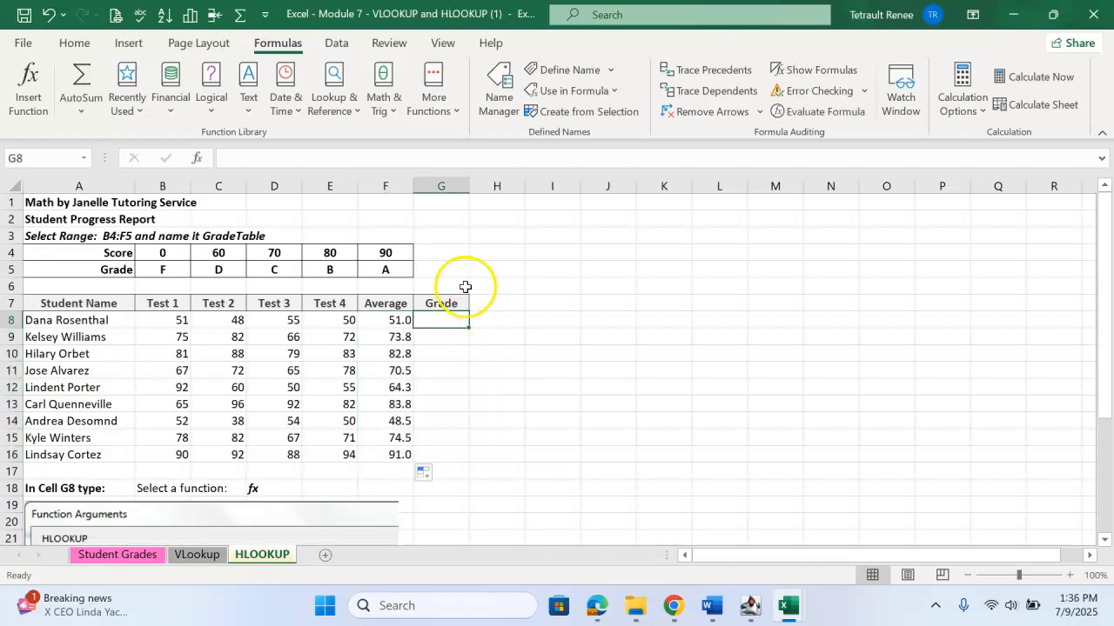
left_click(339, 97)
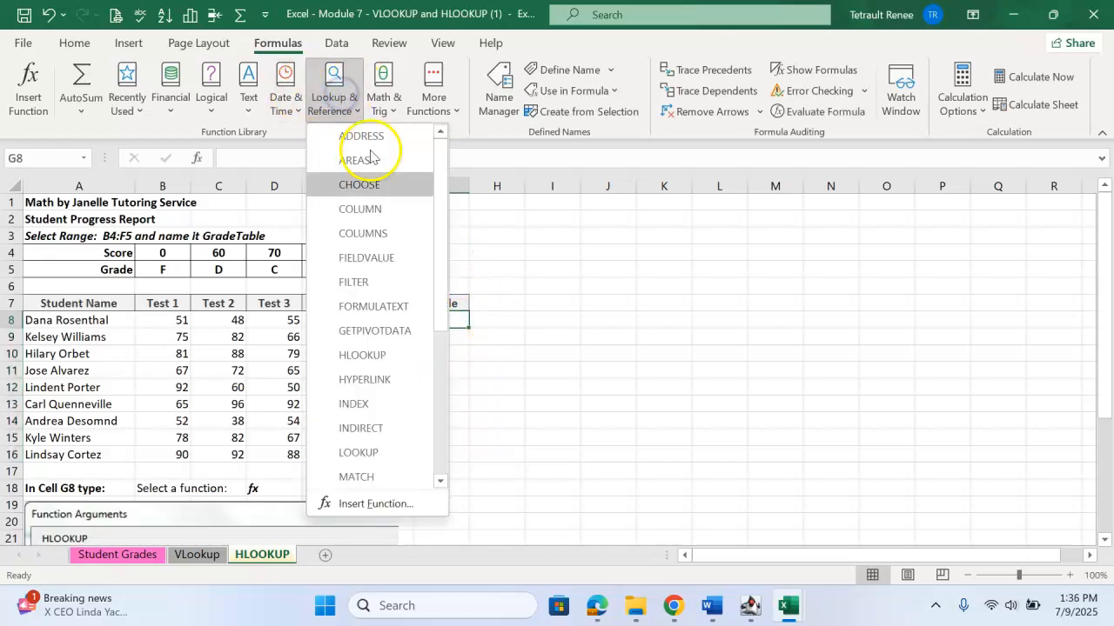
left_click_drag(435, 243, 438, 293)
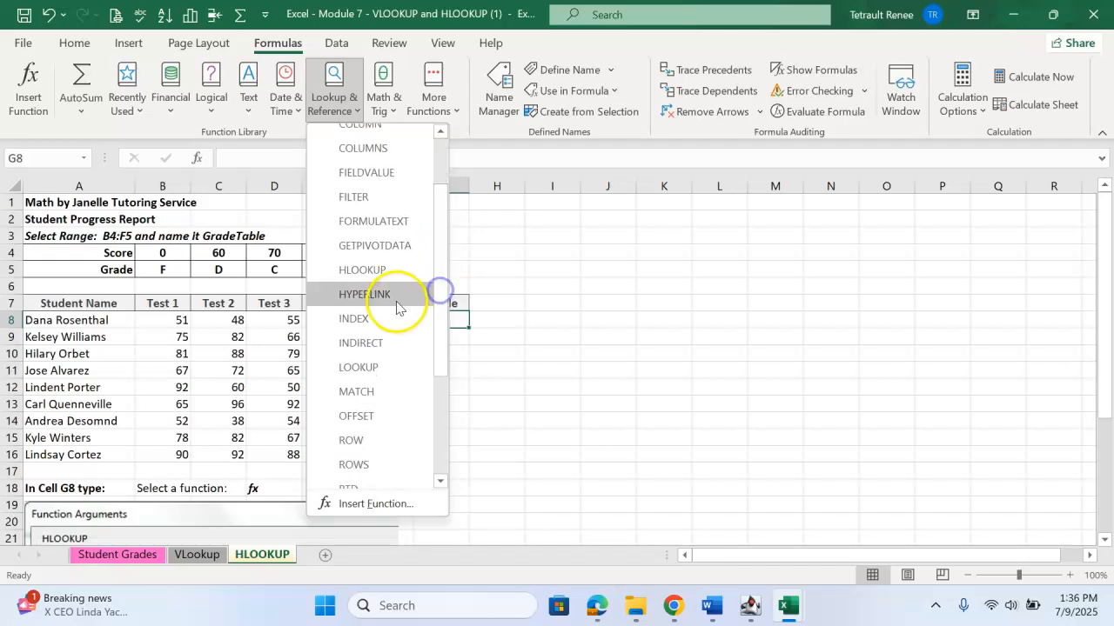
left_click(384, 271)
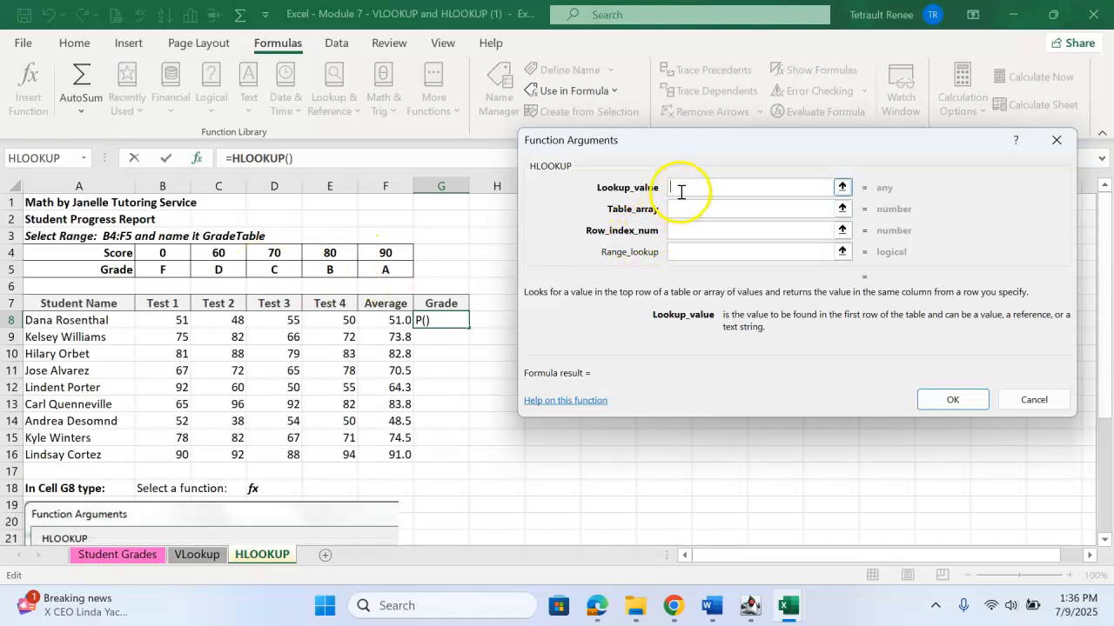
left_click(383, 322)
left_click(696, 215)
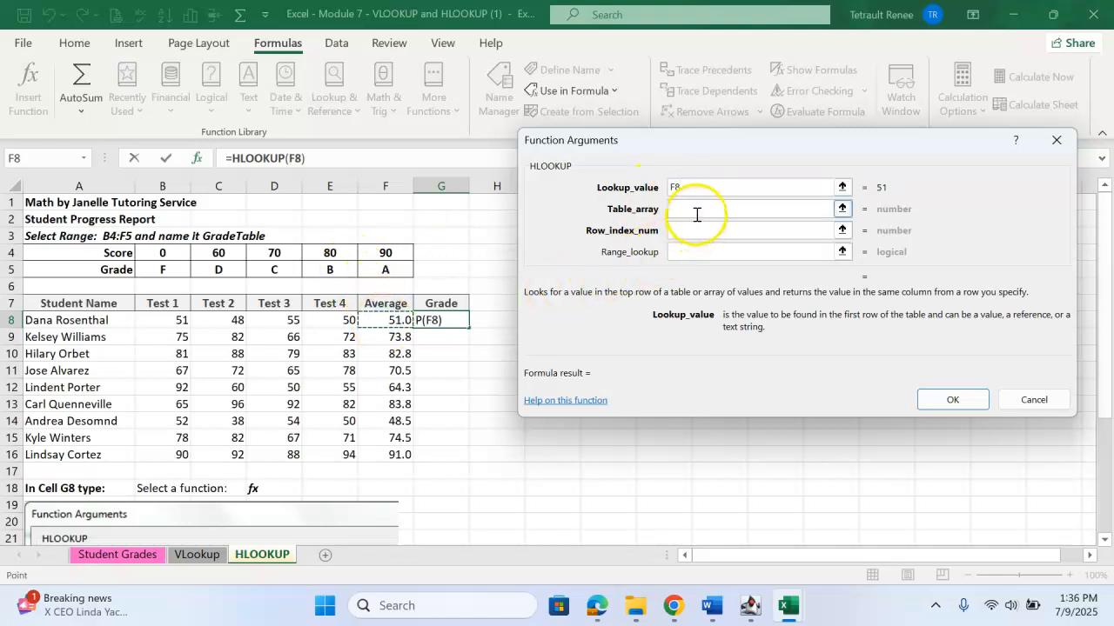
left_click(688, 207)
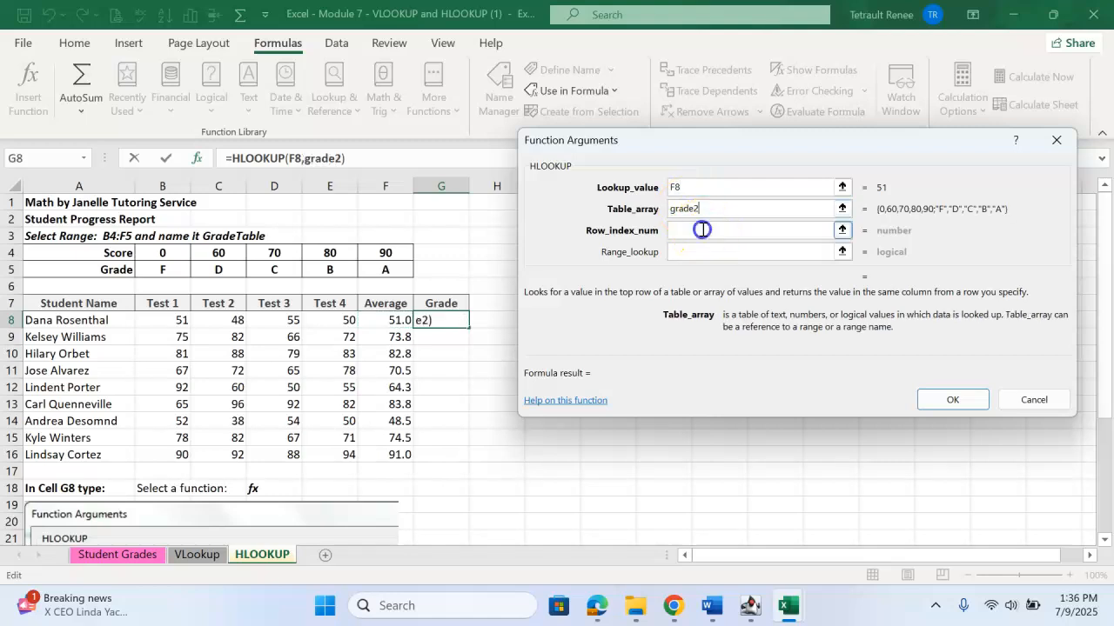
Set the G8 HLOOKUP to row index 2 and range lookup True, and fill the formula down through G16
left_click(702, 230)
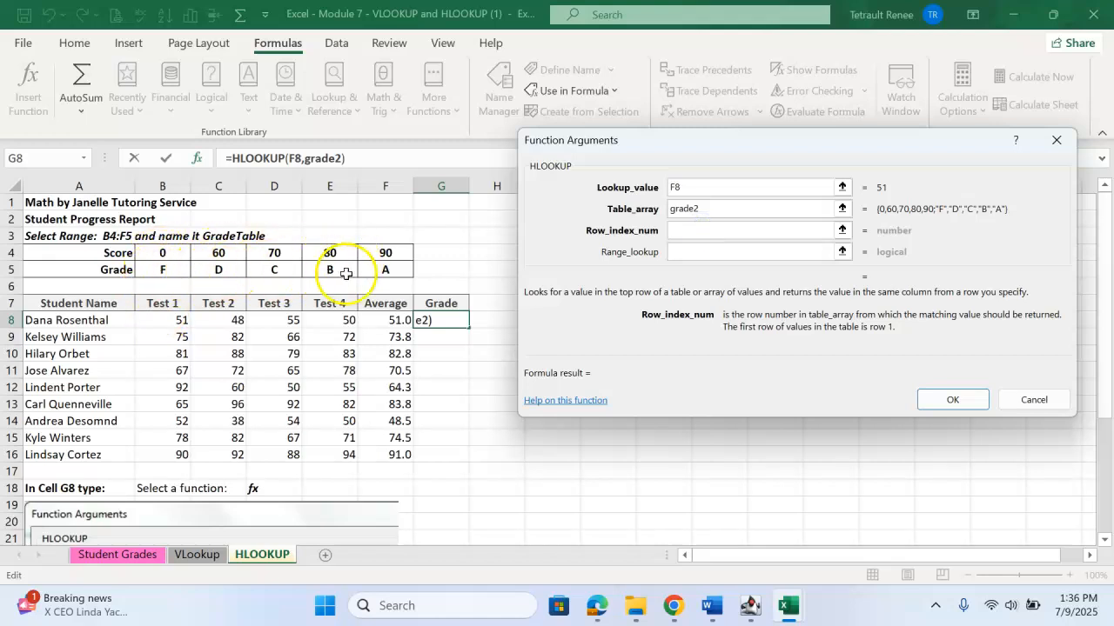
type("2")
left_click_drag(1104, 300, 1110, 343)
left_click(681, 253)
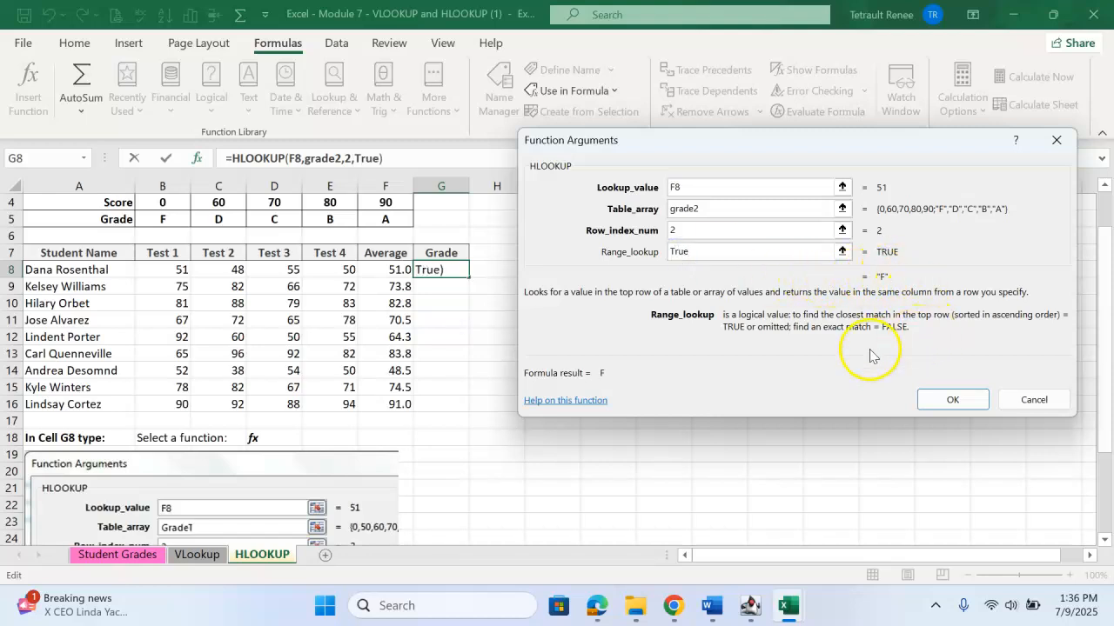
scroll(356, 397, "down", 3)
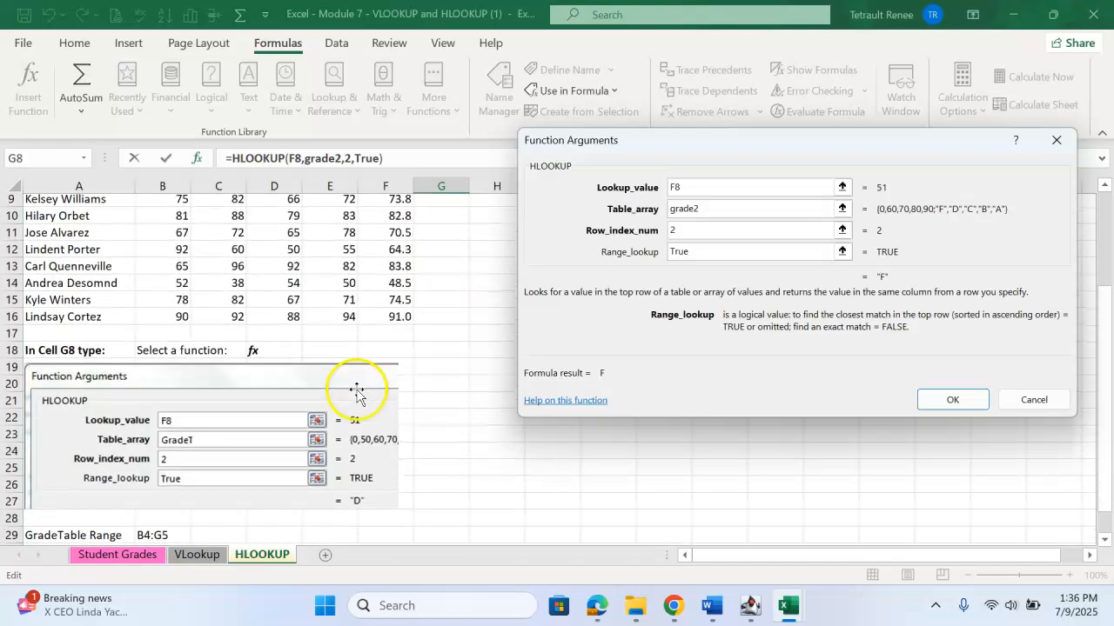
scroll(423, 391, "up", 3)
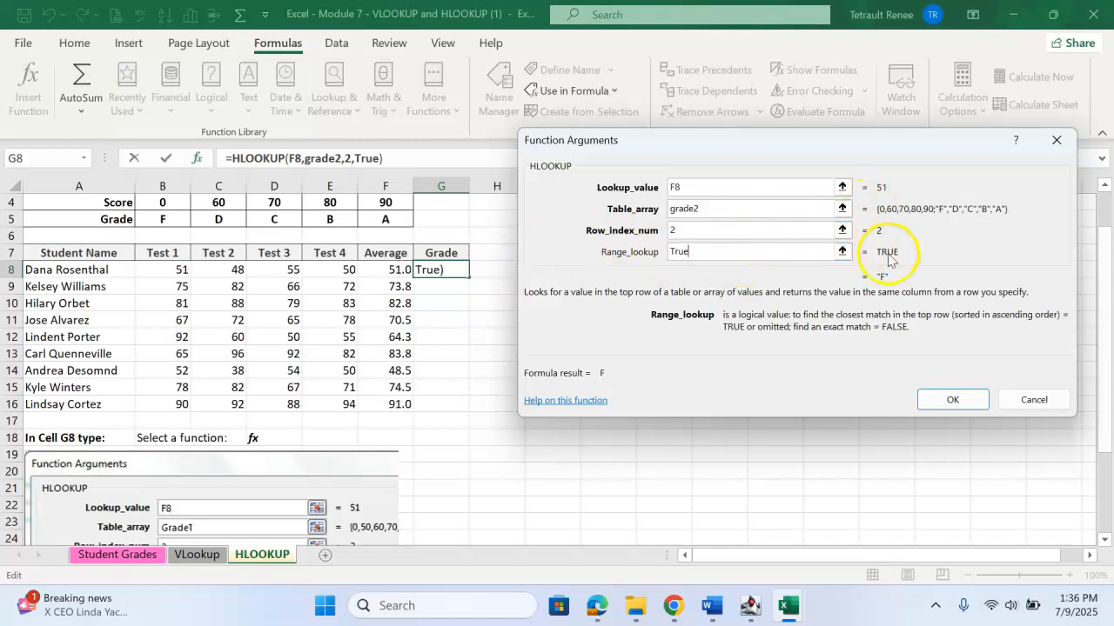
left_click(953, 400)
left_click_drag(472, 278, 472, 410)
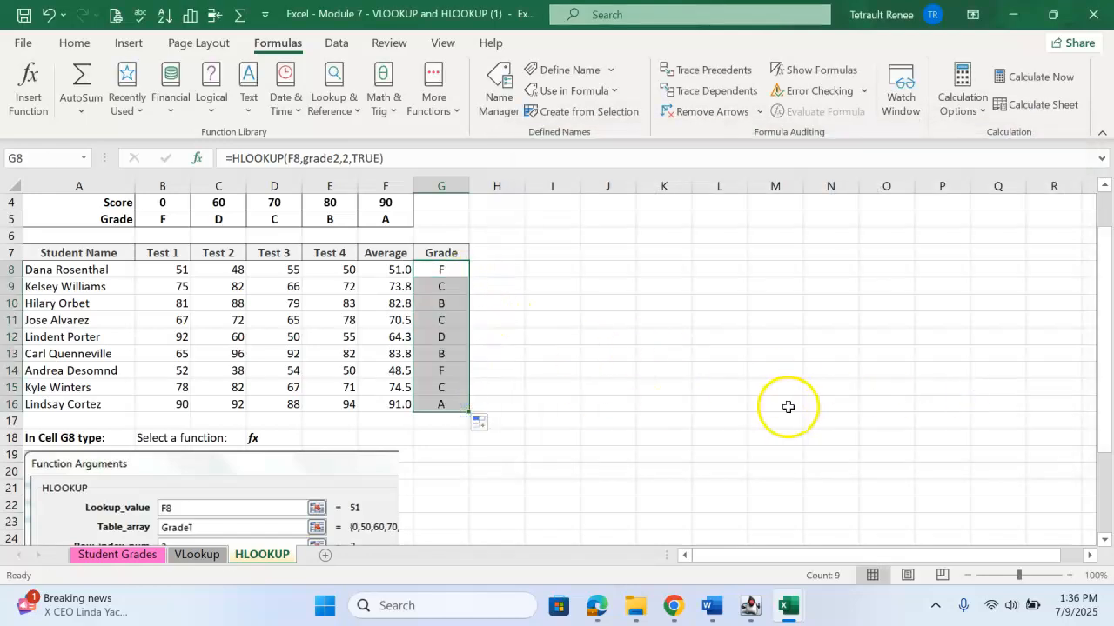
left_click(788, 406)
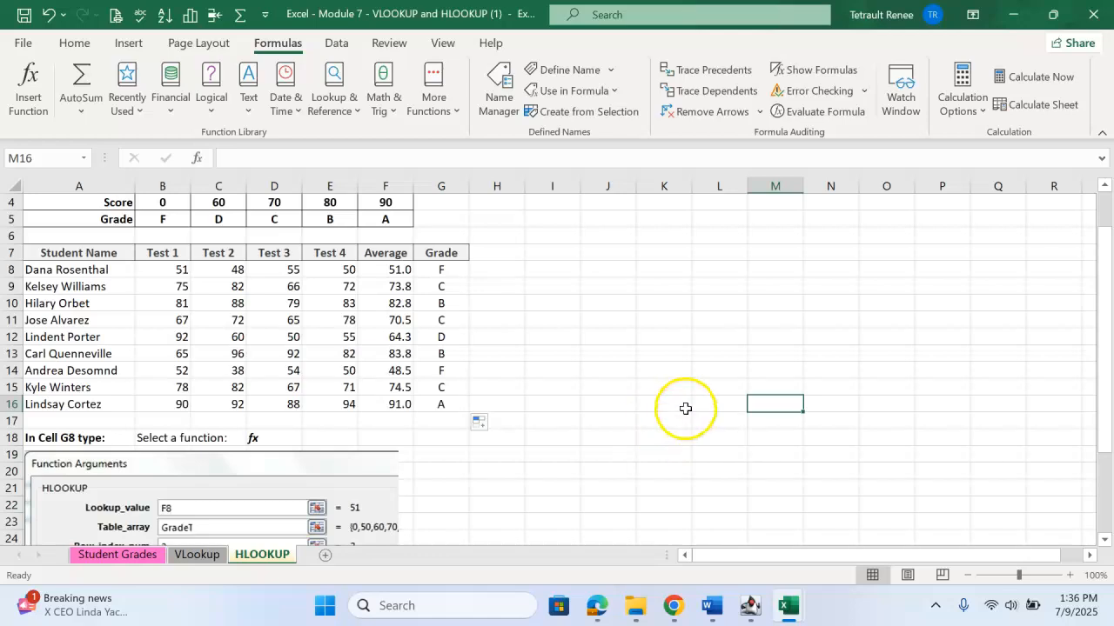